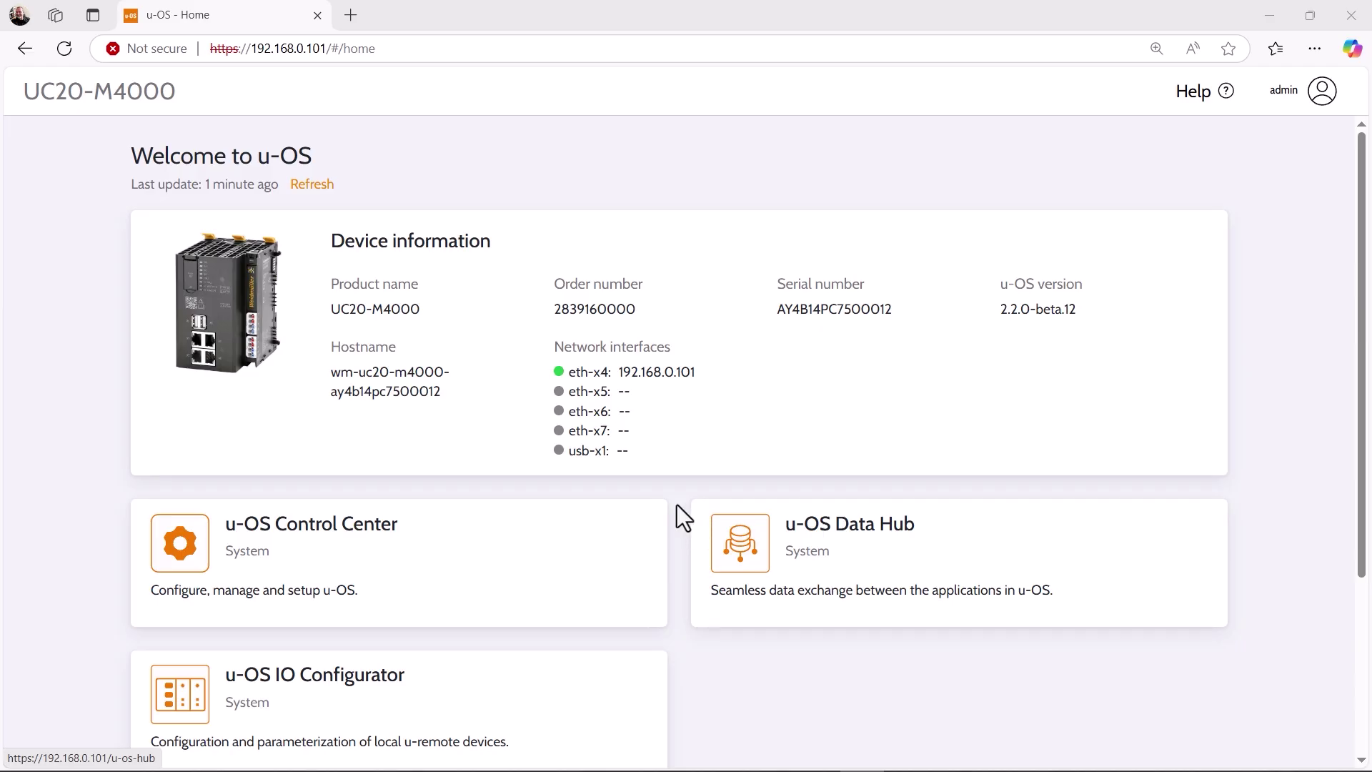
In Control Center, grant unauthenticated users read-only and read & write Data Hub variable access
{"action": "left_click", "coordinate": [409, 567]}
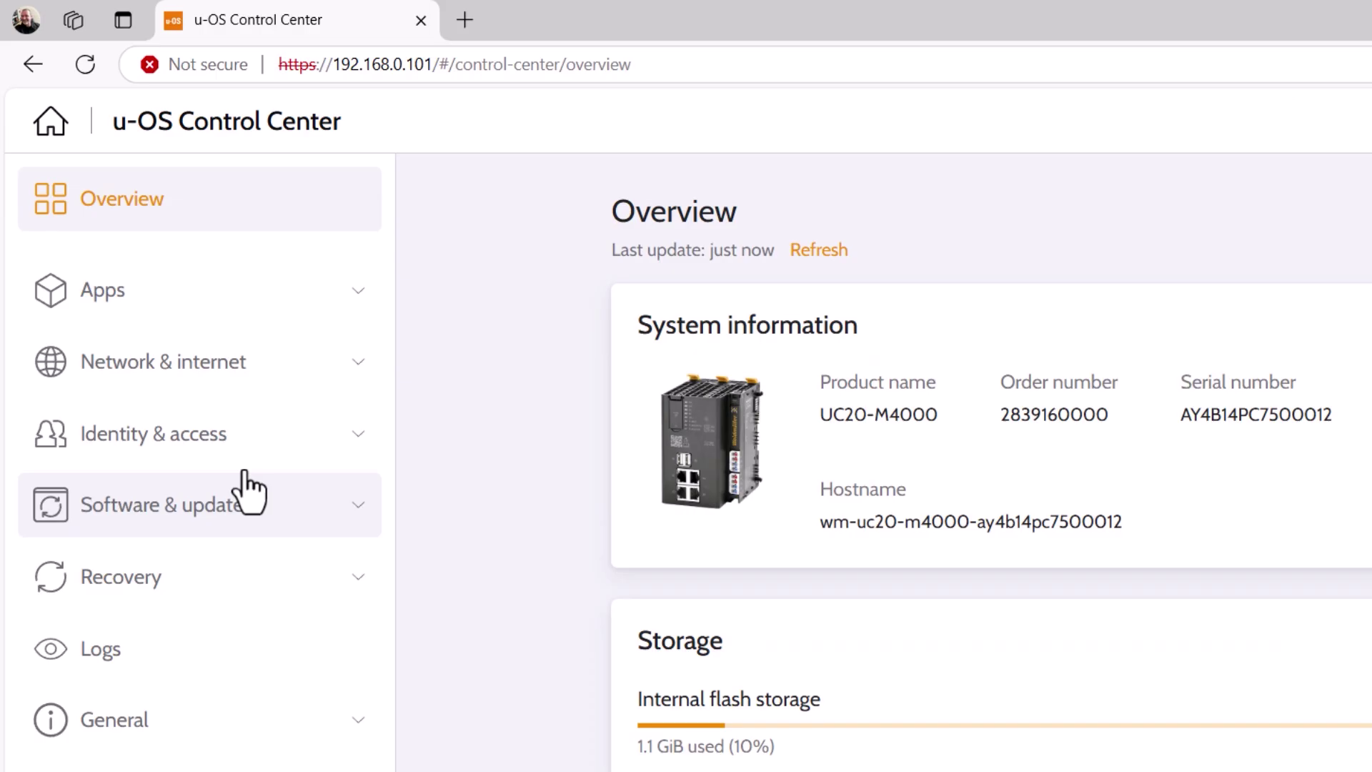
{"action": "left_click", "coordinate": [174, 445]}
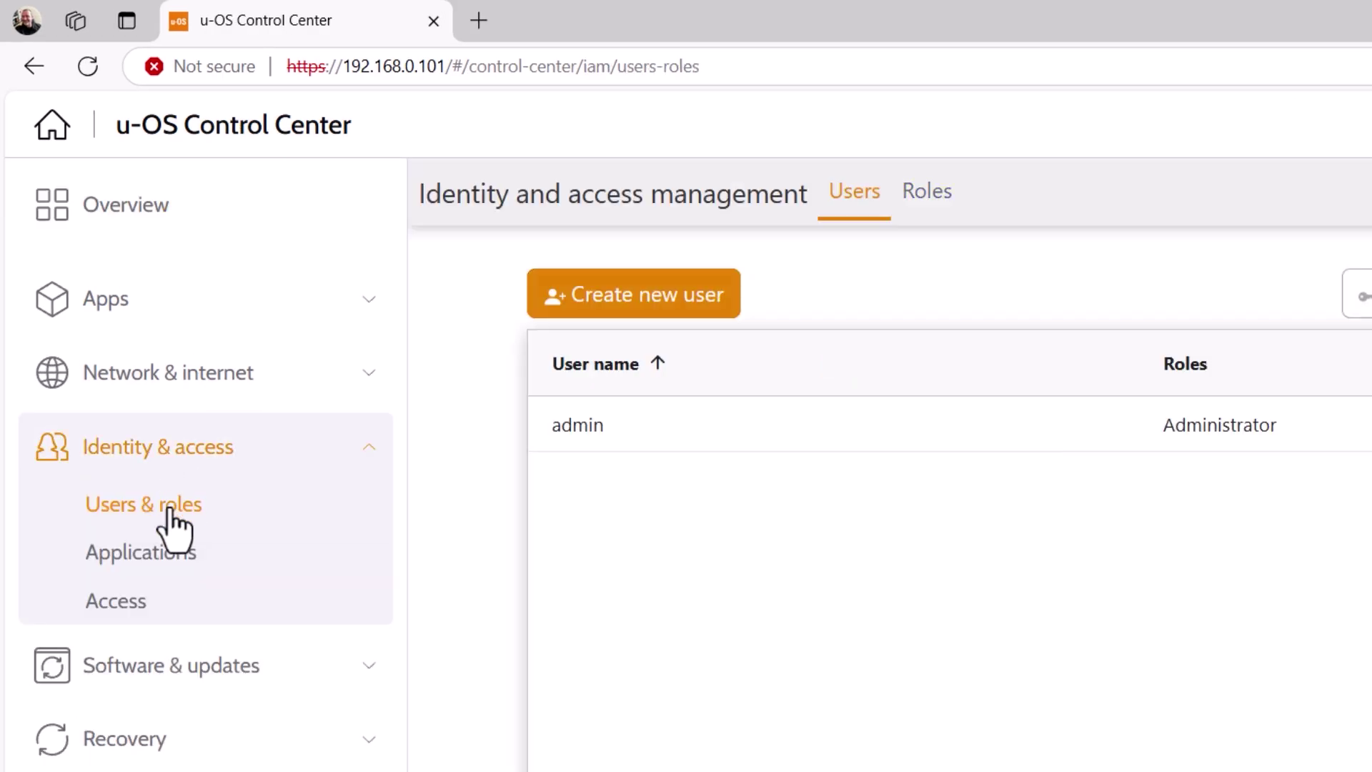
{"action": "left_click", "coordinate": [136, 600]}
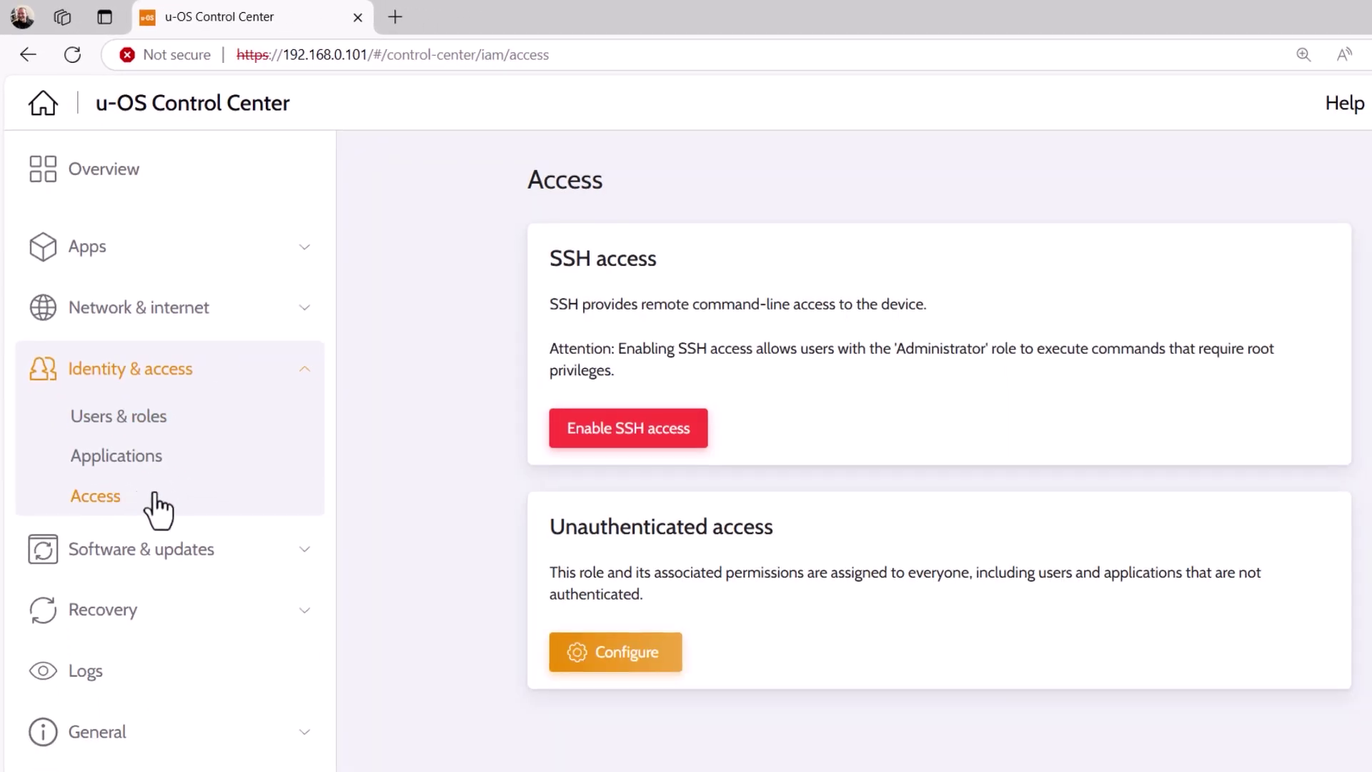
{"action": "left_click", "coordinate": [601, 661]}
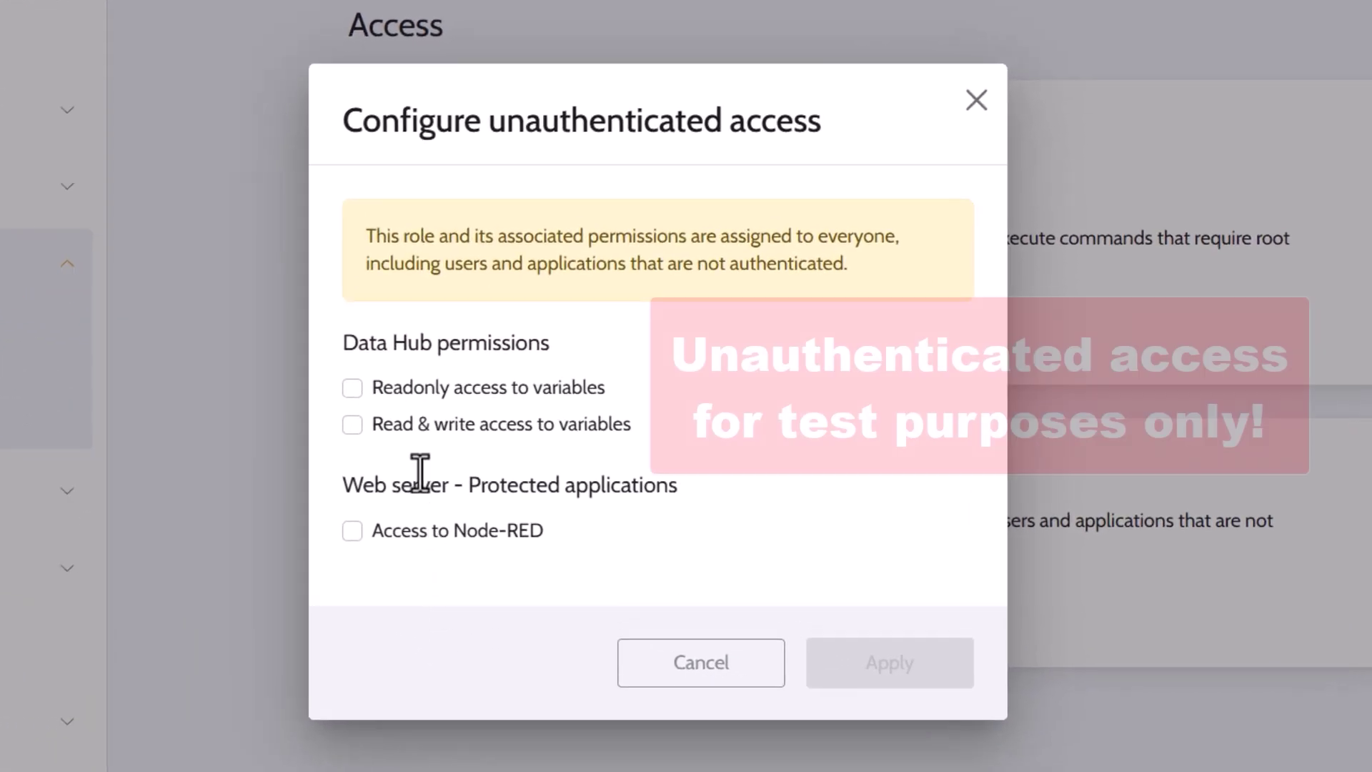
{"action": "left_click", "coordinate": [352, 388]}
{"action": "left_click", "coordinate": [354, 425]}
{"action": "left_click", "coordinate": [894, 668]}
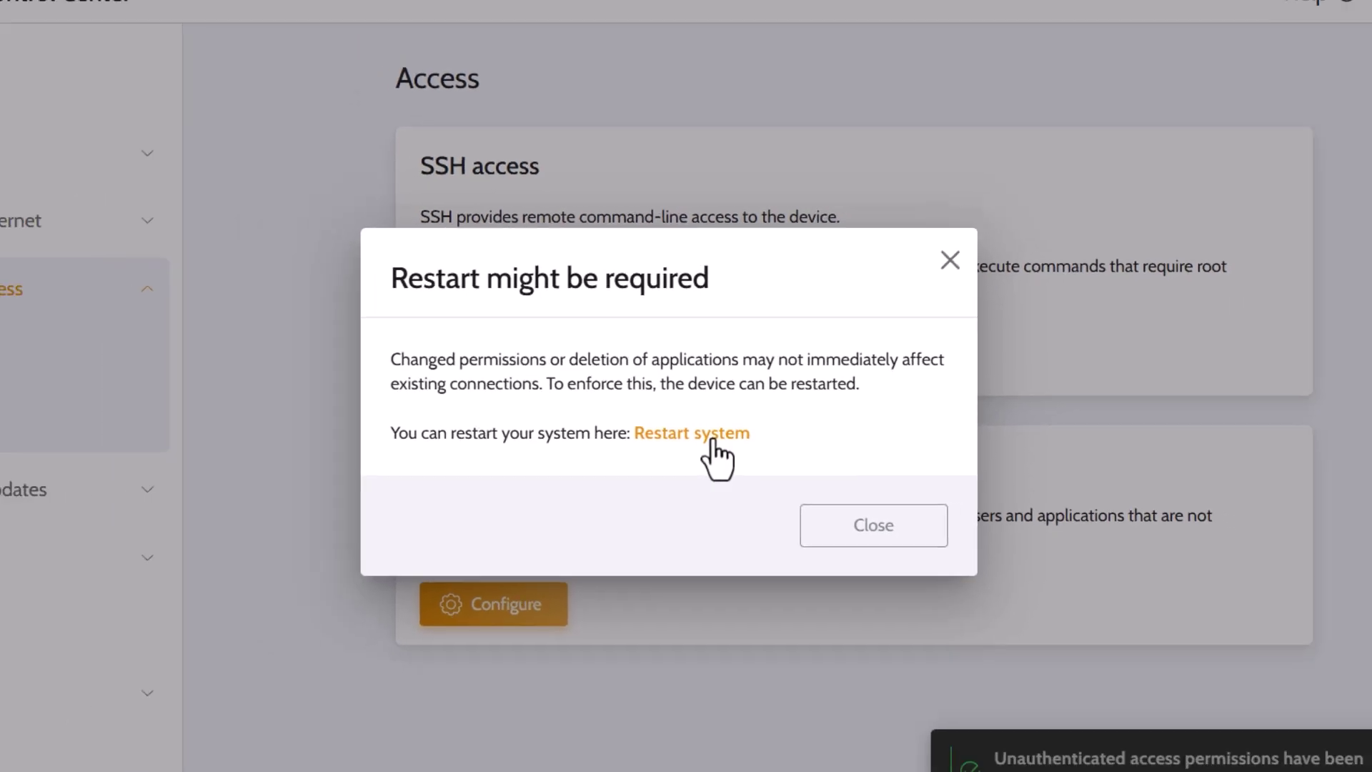
Restart the device and return to the u-OS home page
{"action": "left_click", "coordinate": [708, 429]}
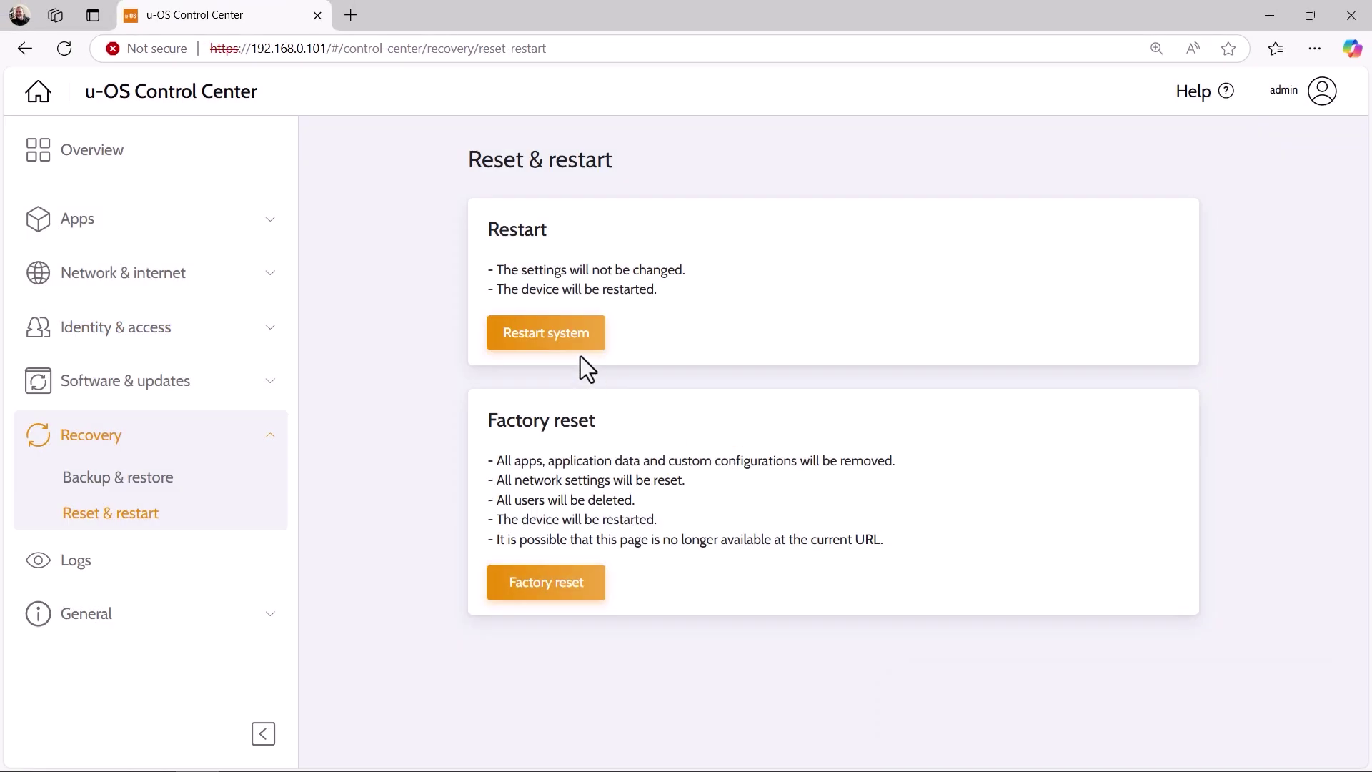
{"action": "left_click", "coordinate": [567, 357]}
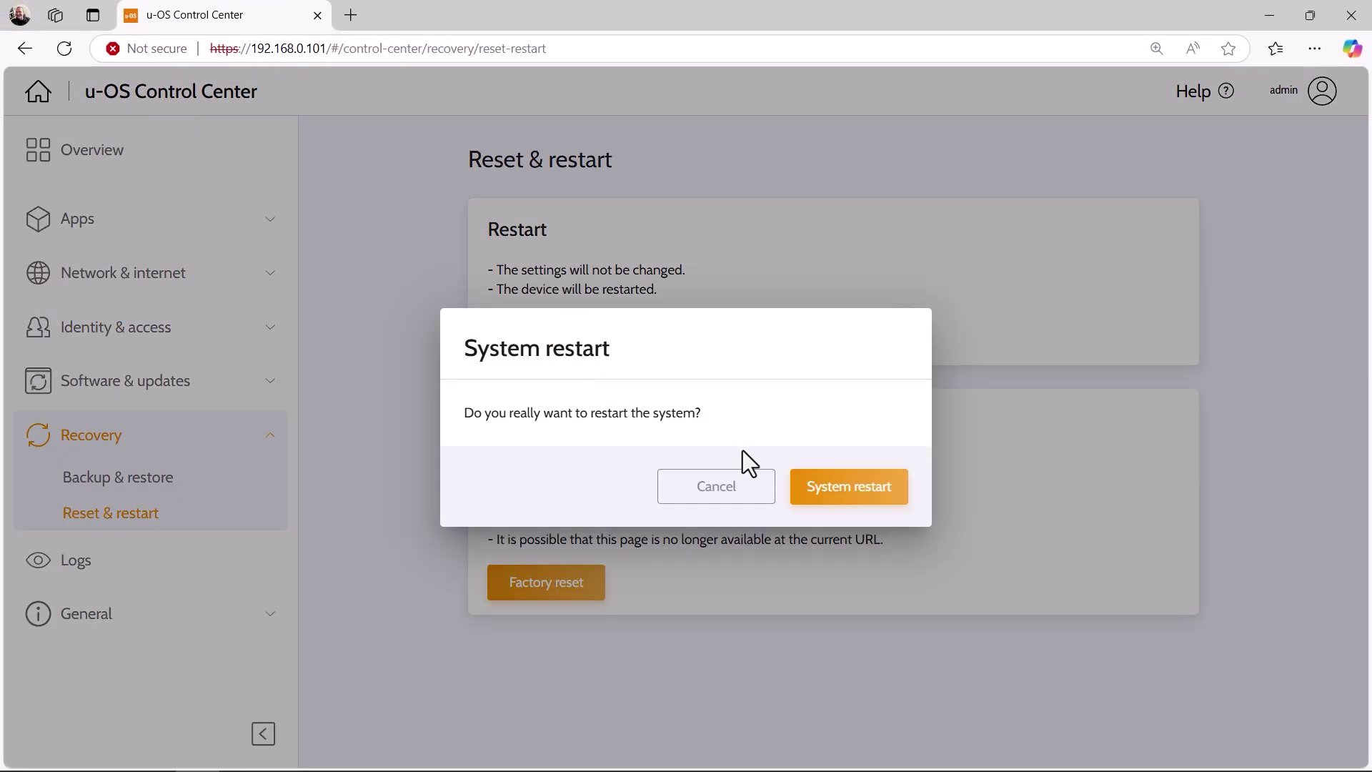
{"action": "left_click", "coordinate": [833, 490]}
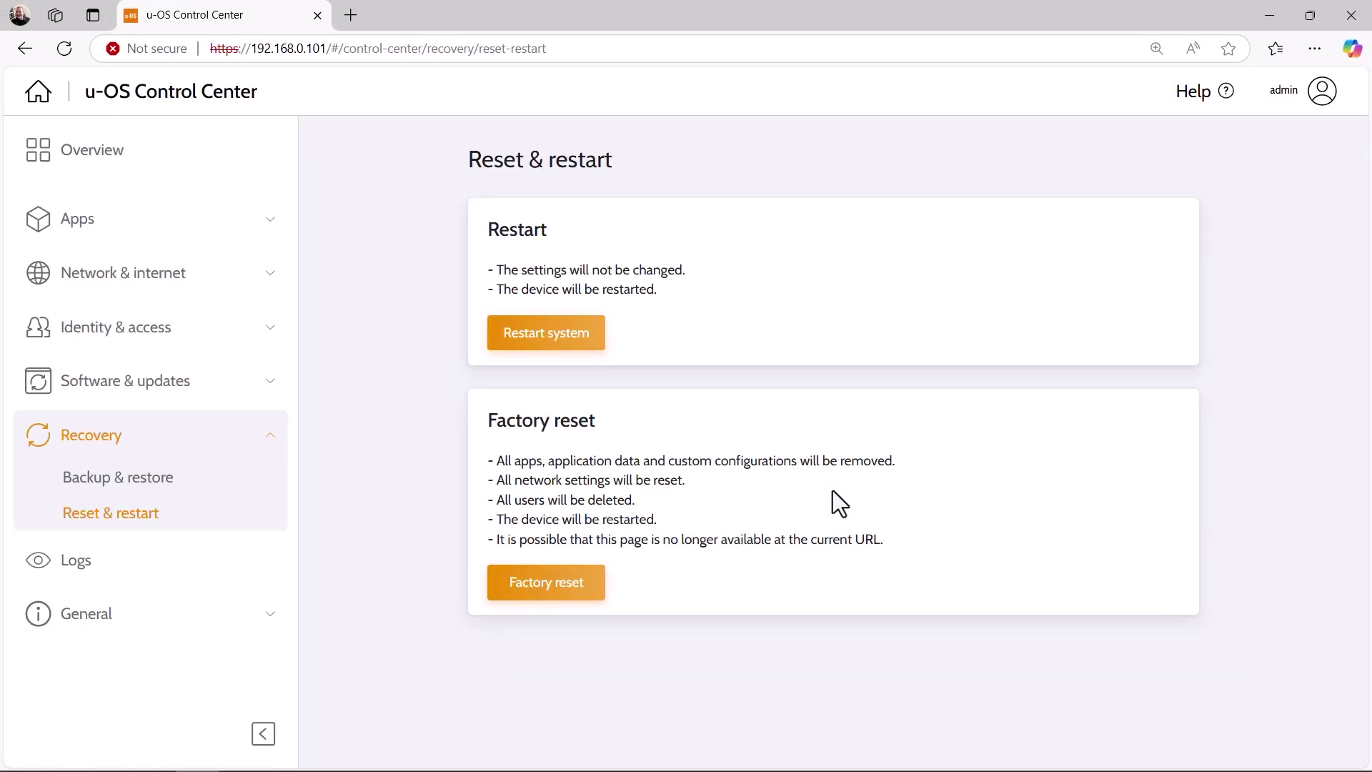
{"action": "left_click", "coordinate": [36, 96]}
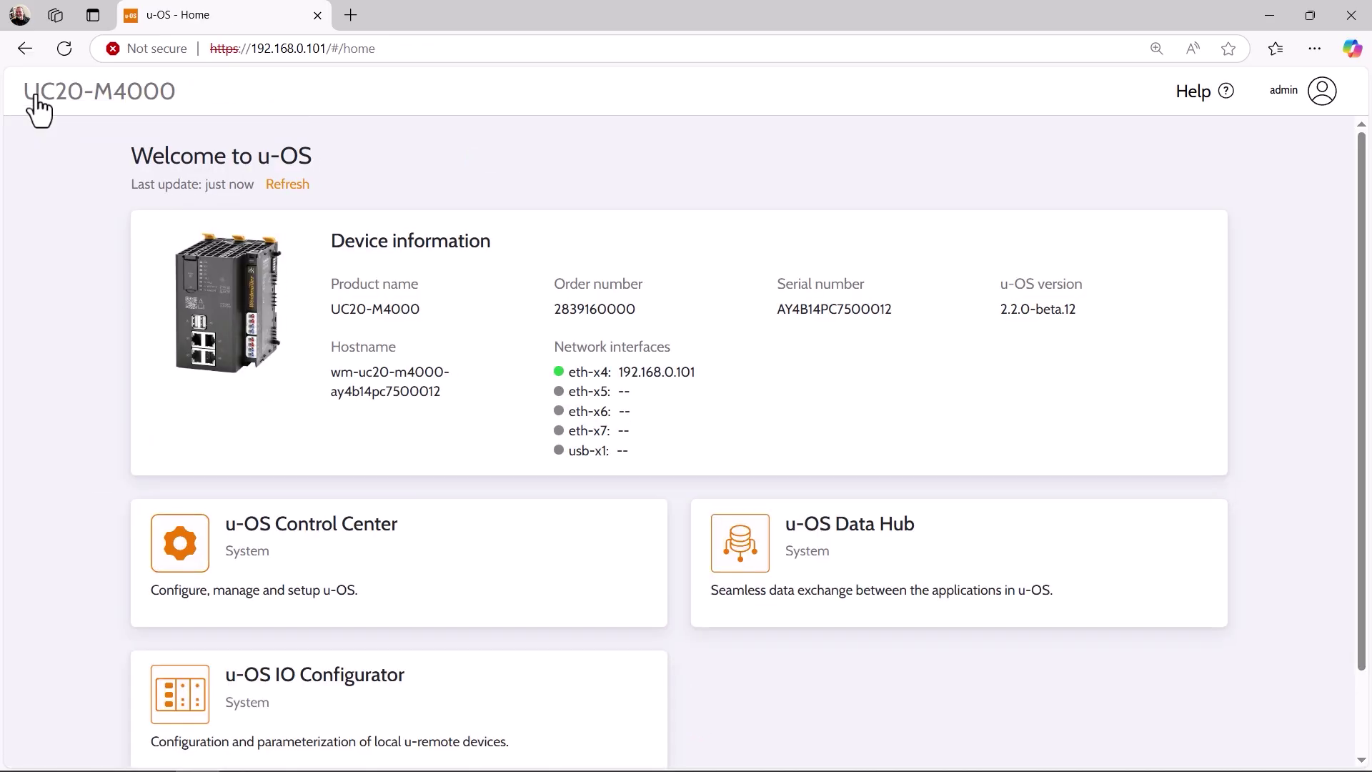
View the manufacturer-product-type variable in the Data Hub, then open the HTTP API documentation
{"action": "left_click", "coordinate": [954, 564]}
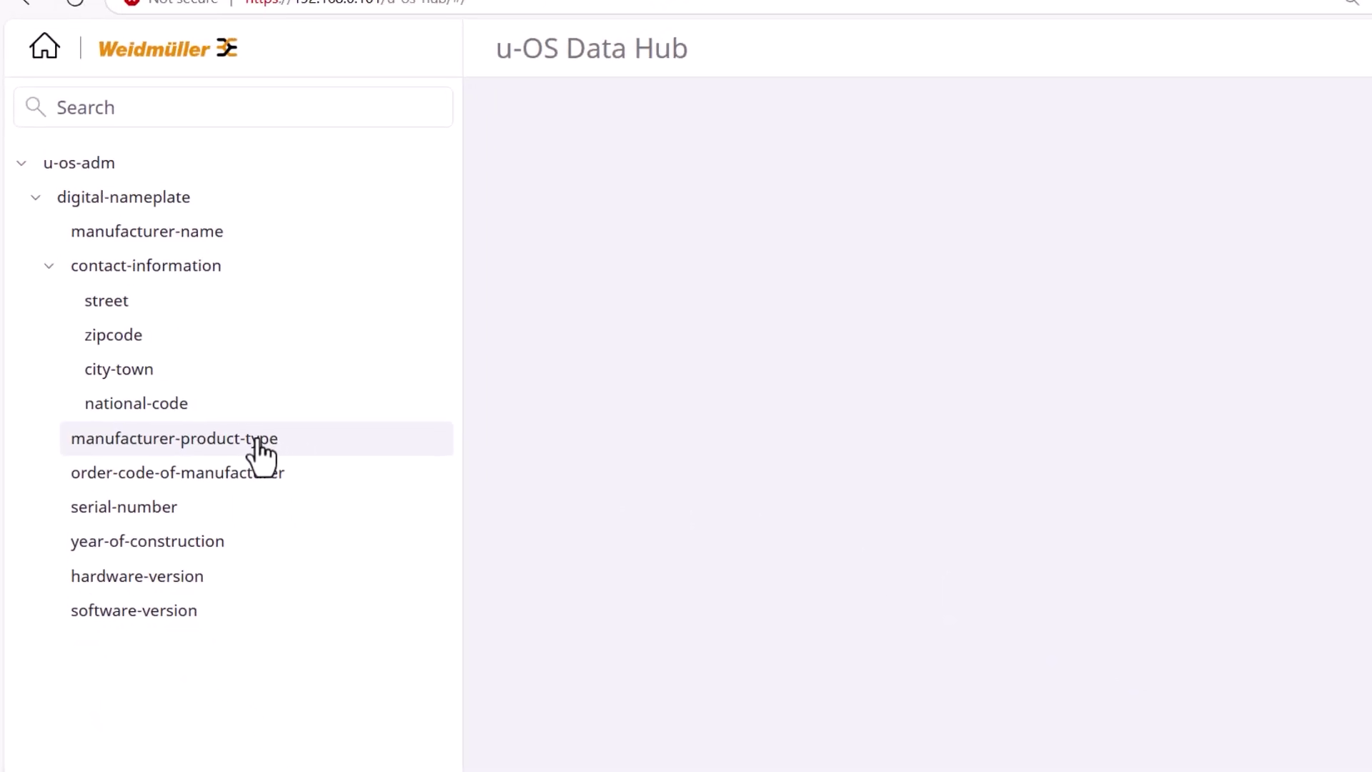
{"action": "left_click", "coordinate": [259, 441]}
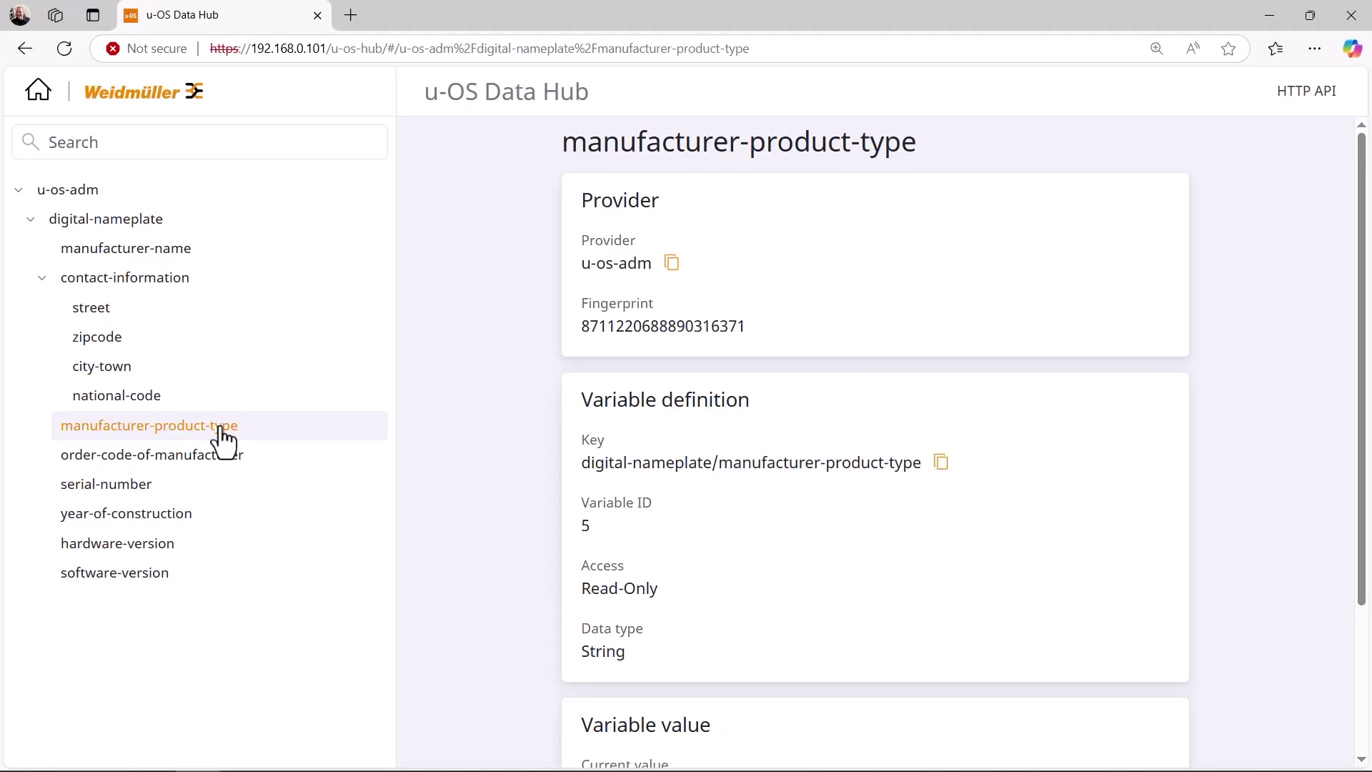
{"action": "scroll", "coordinate": [508, 441], "scroll_direction": "down", "scroll_amount": 3}
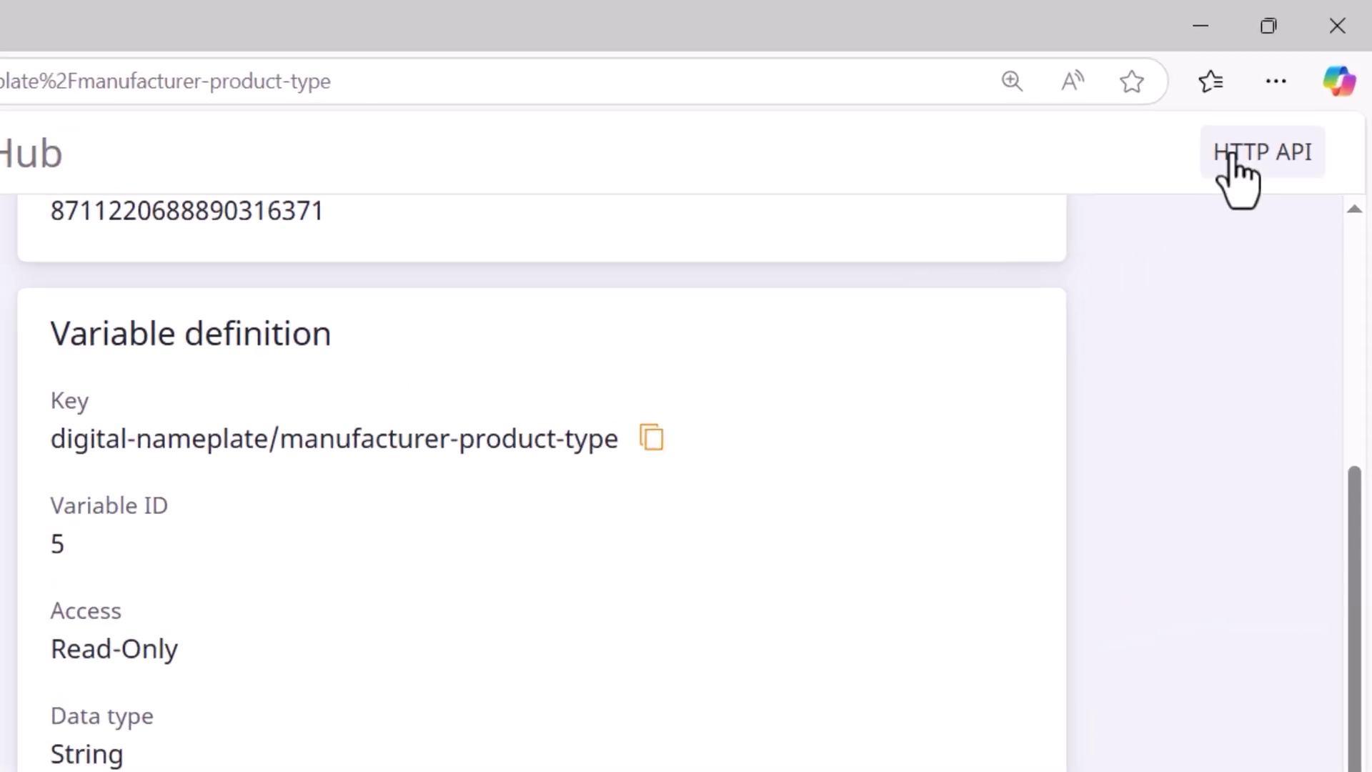
{"action": "left_click", "coordinate": [1290, 92]}
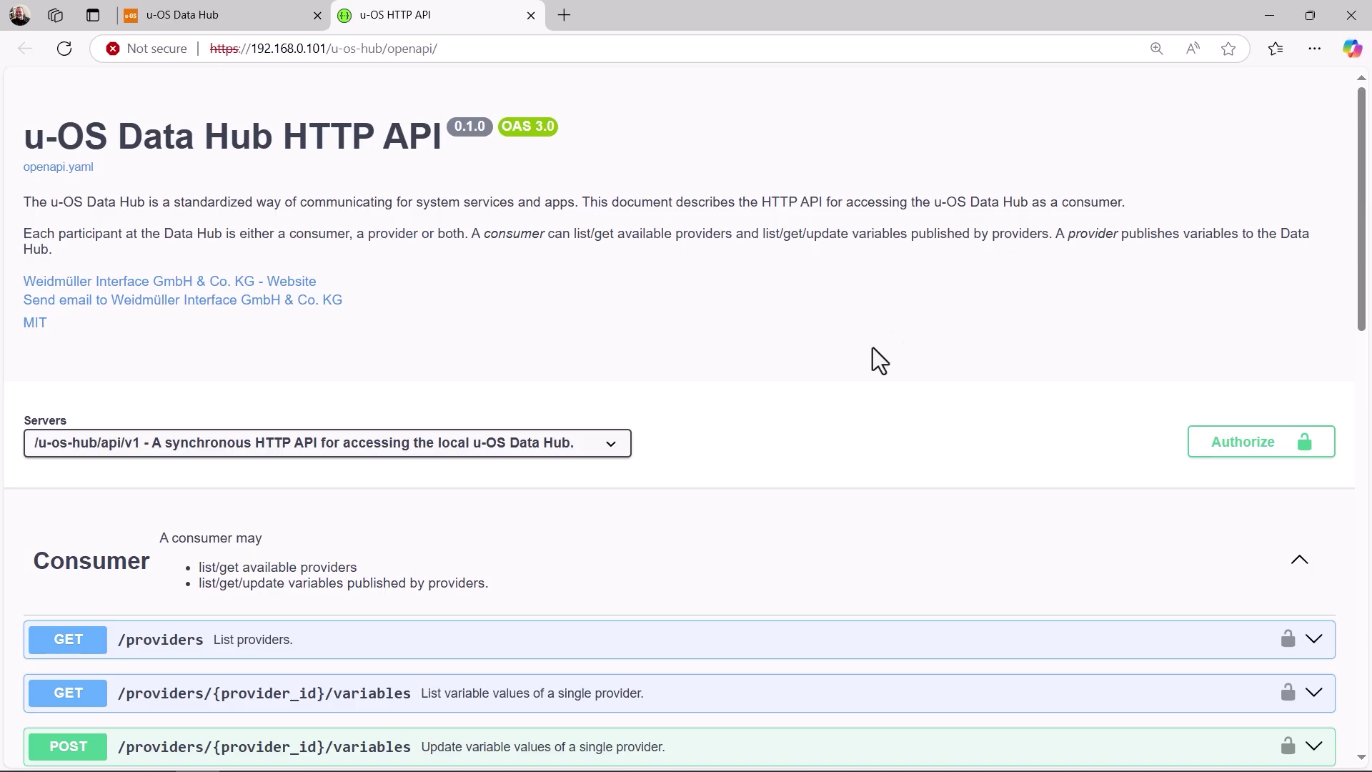
Execute GET /providers and view the 200 response listing only u-os-adm
{"action": "left_click", "coordinate": [743, 647]}
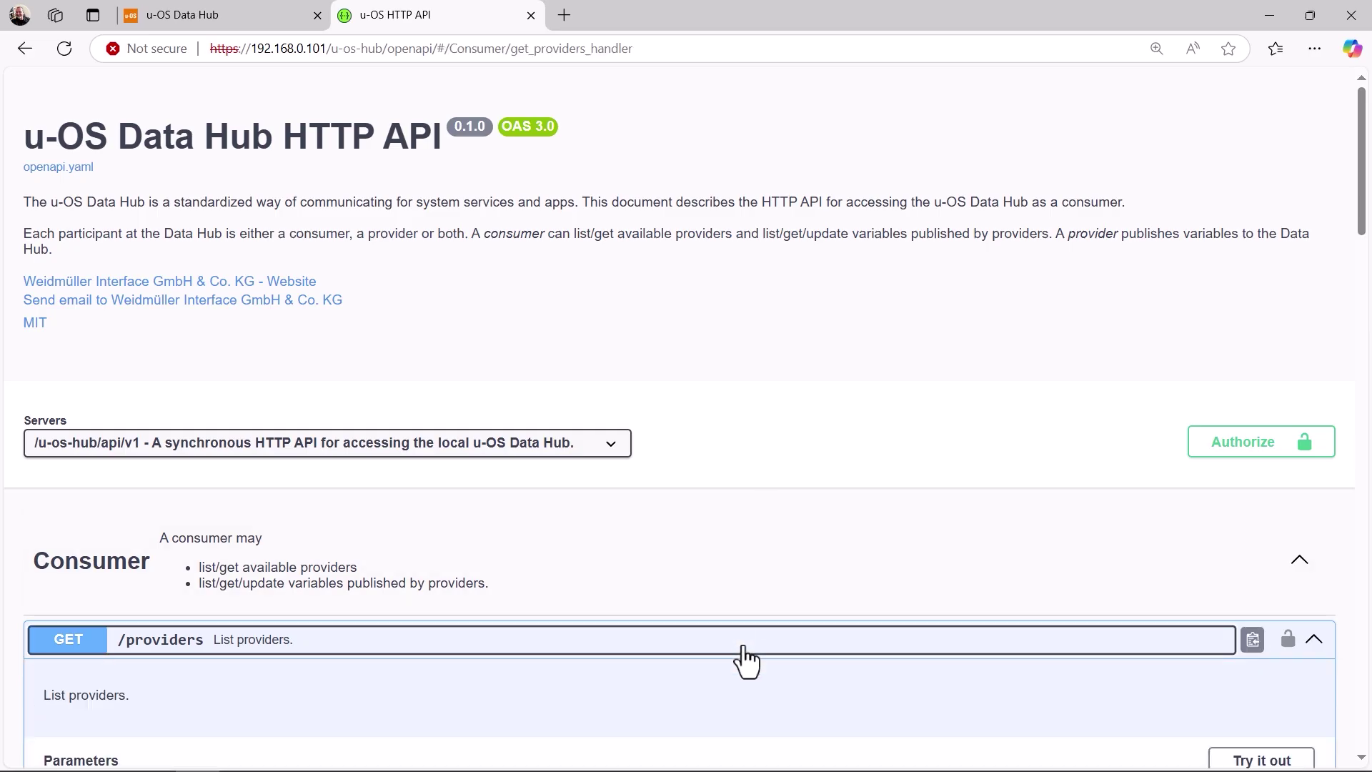
{"action": "scroll", "coordinate": [766, 619], "scroll_direction": "down", "scroll_amount": 4}
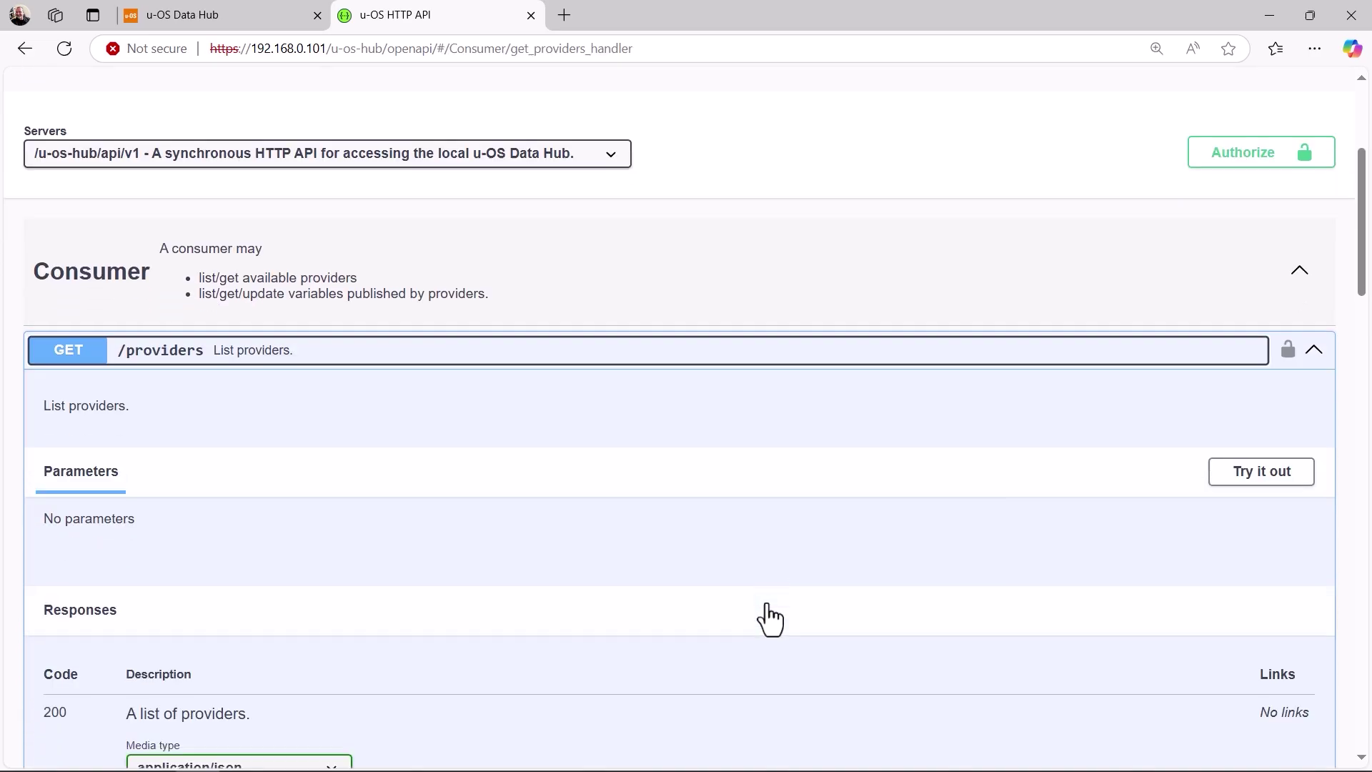
{"action": "scroll", "coordinate": [769, 619], "scroll_direction": "down", "scroll_amount": 1}
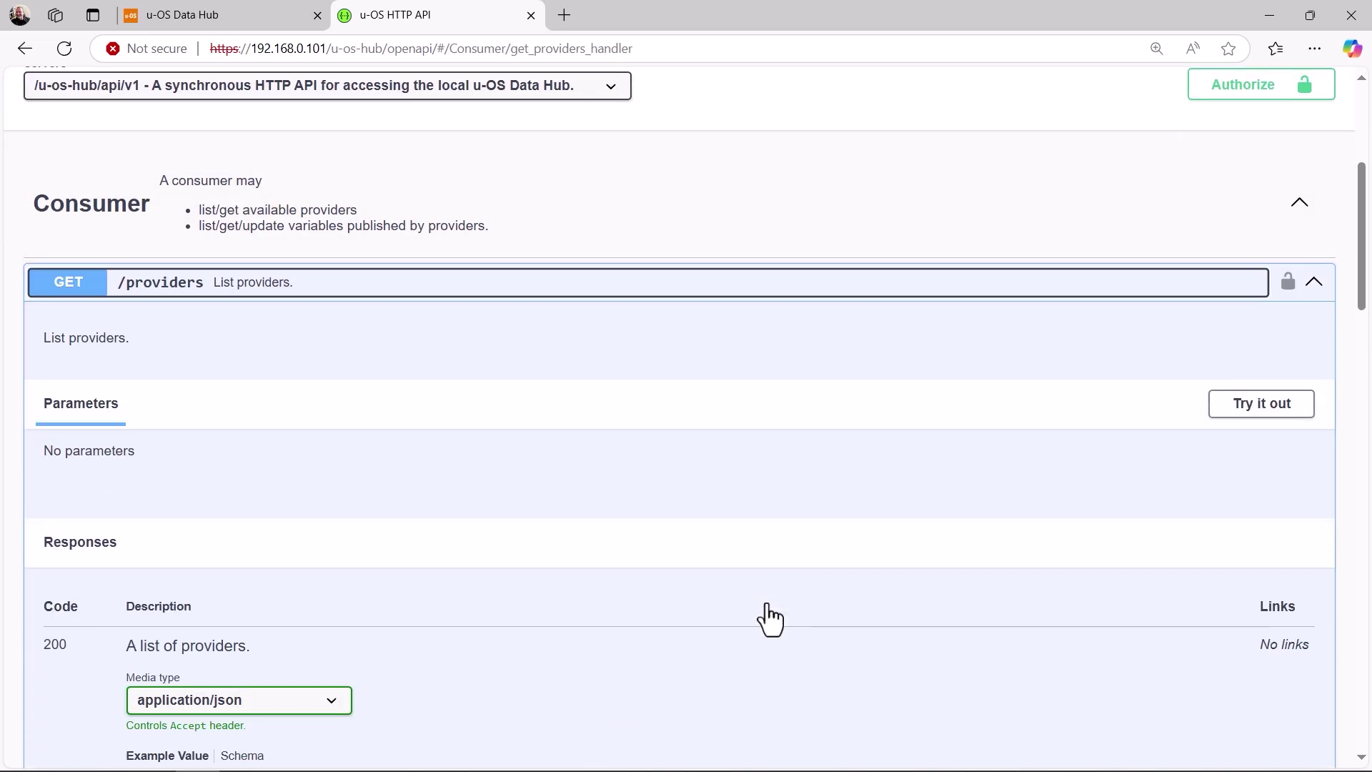
{"action": "scroll", "coordinate": [767, 606], "scroll_direction": "down", "scroll_amount": 1}
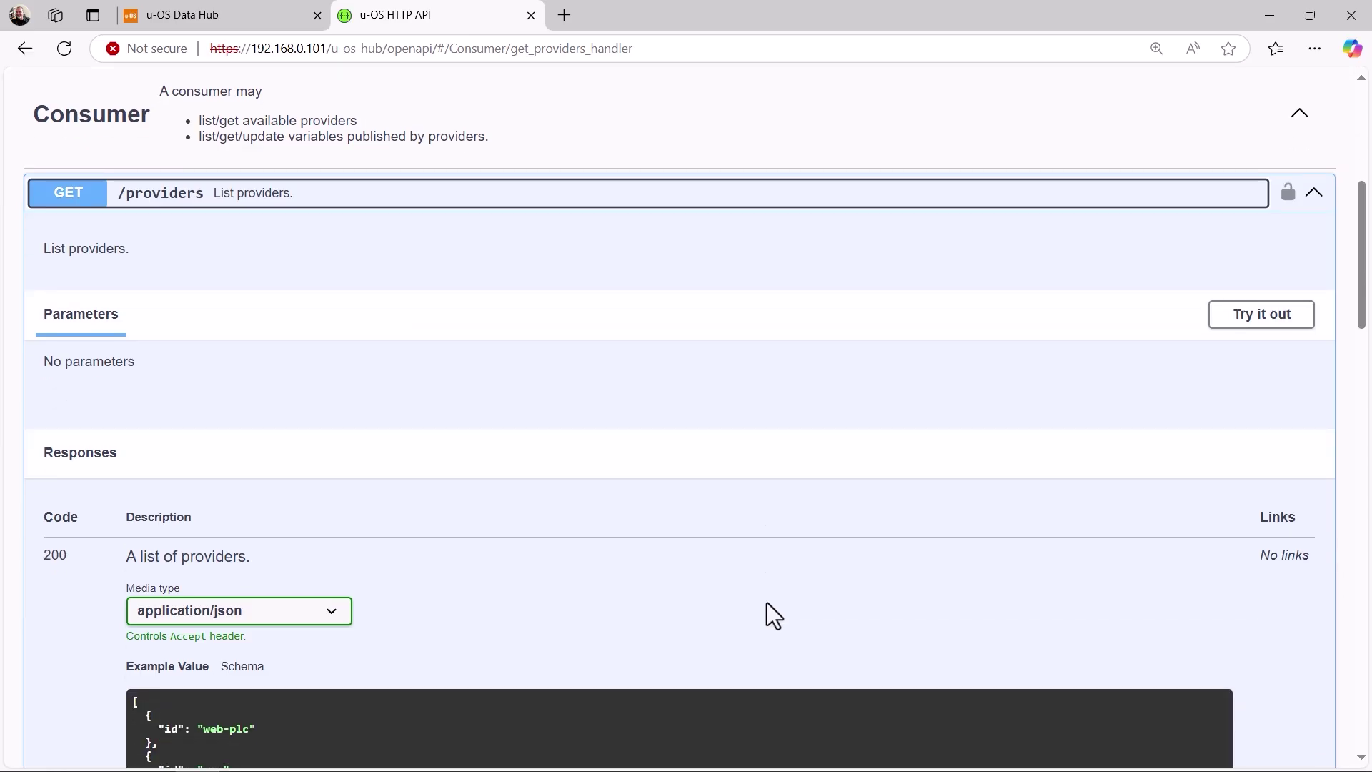
{"action": "scroll", "coordinate": [767, 606], "scroll_direction": "down", "scroll_amount": 1}
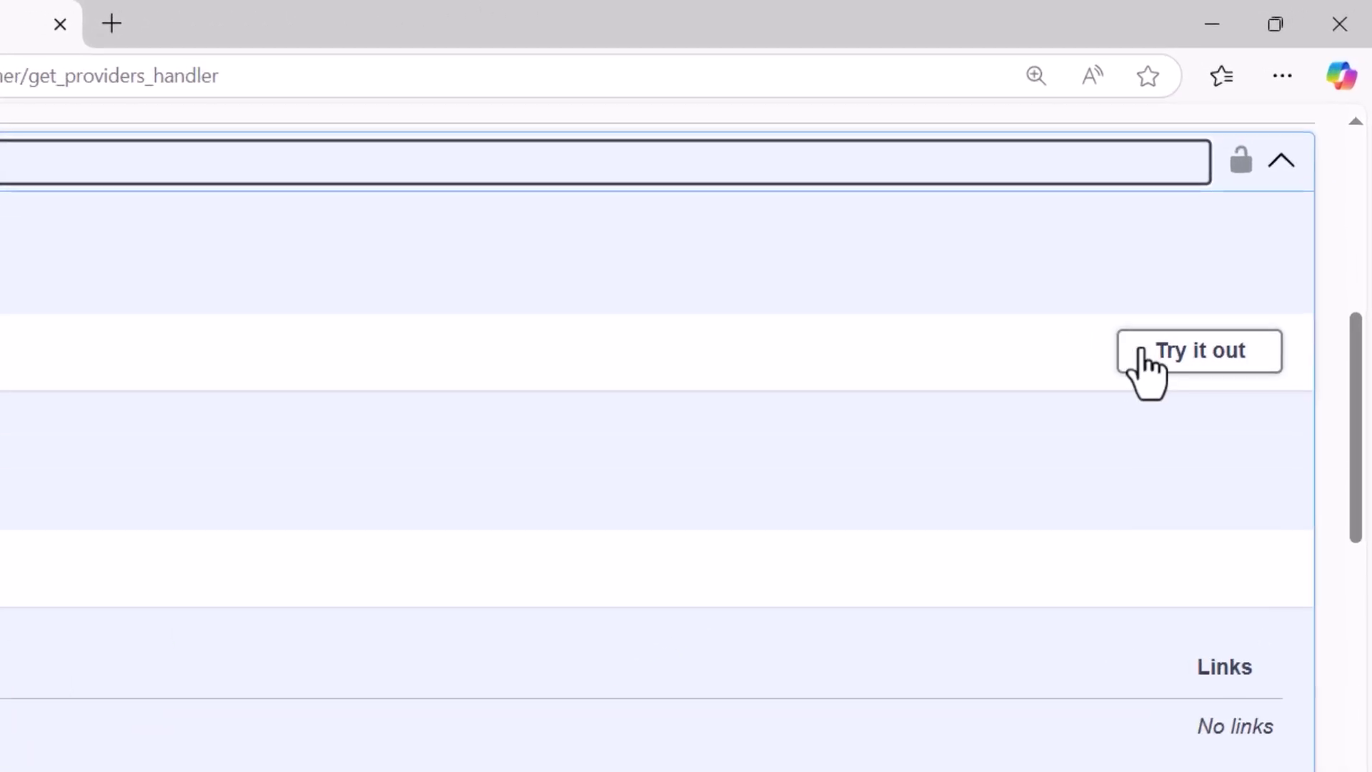
{"action": "left_click", "coordinate": [1158, 351]}
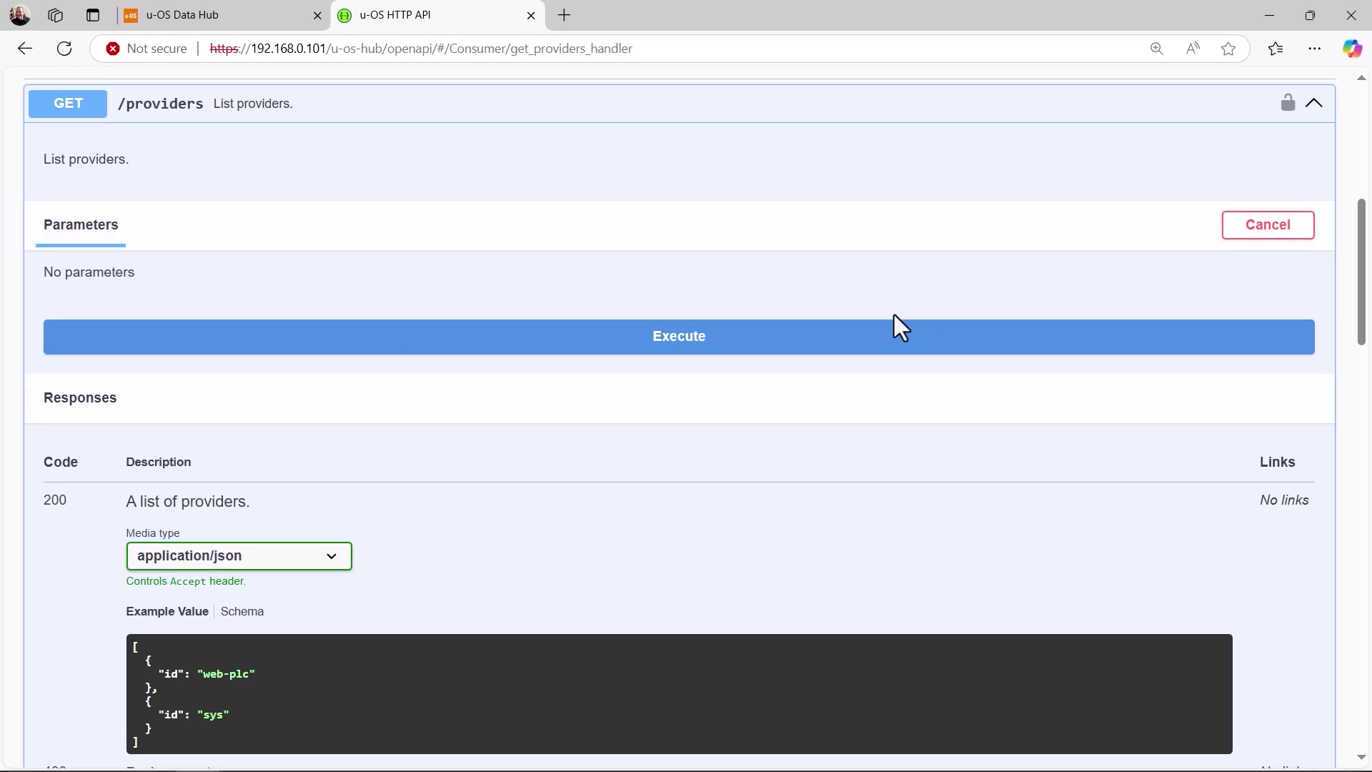
{"action": "left_click", "coordinate": [705, 342]}
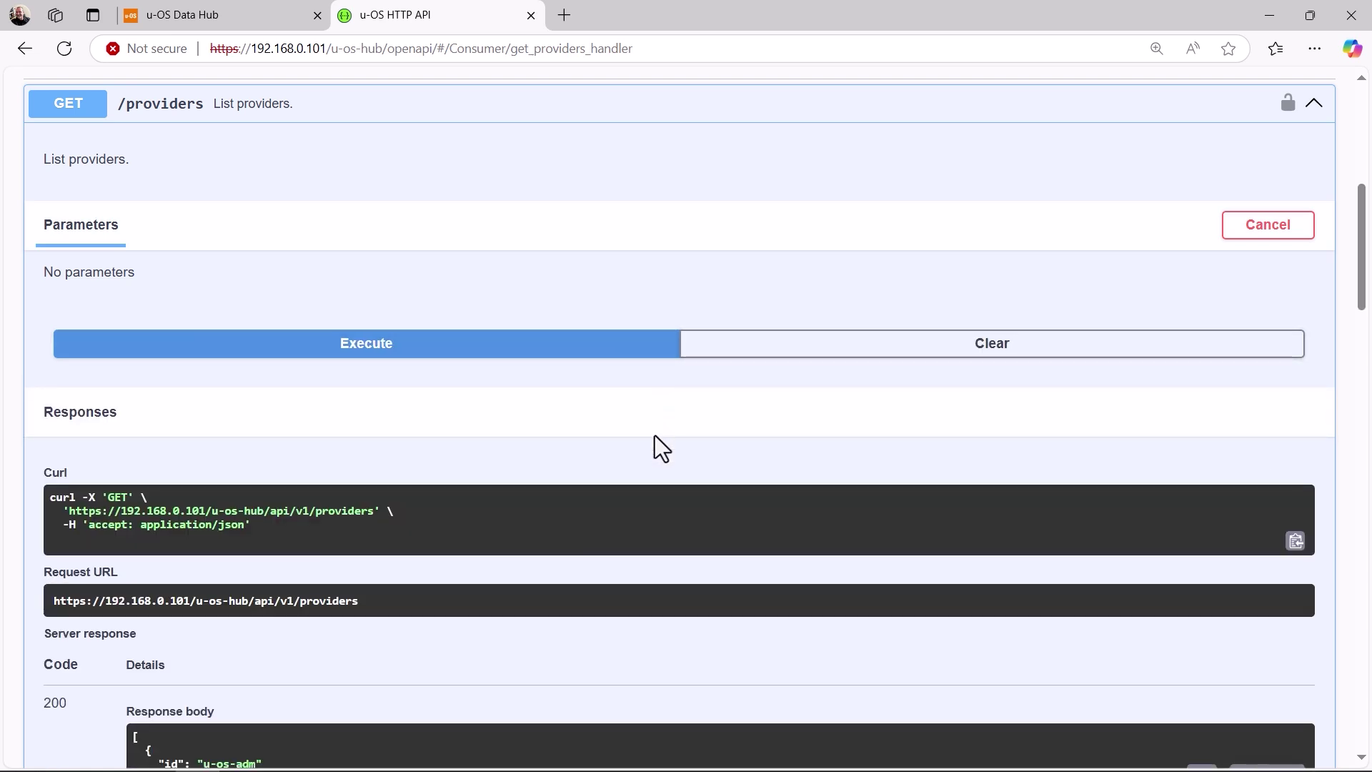
{"action": "scroll", "coordinate": [654, 435], "scroll_direction": "down", "scroll_amount": 1}
{"action": "scroll", "coordinate": [655, 435], "scroll_direction": "down", "scroll_amount": 2}
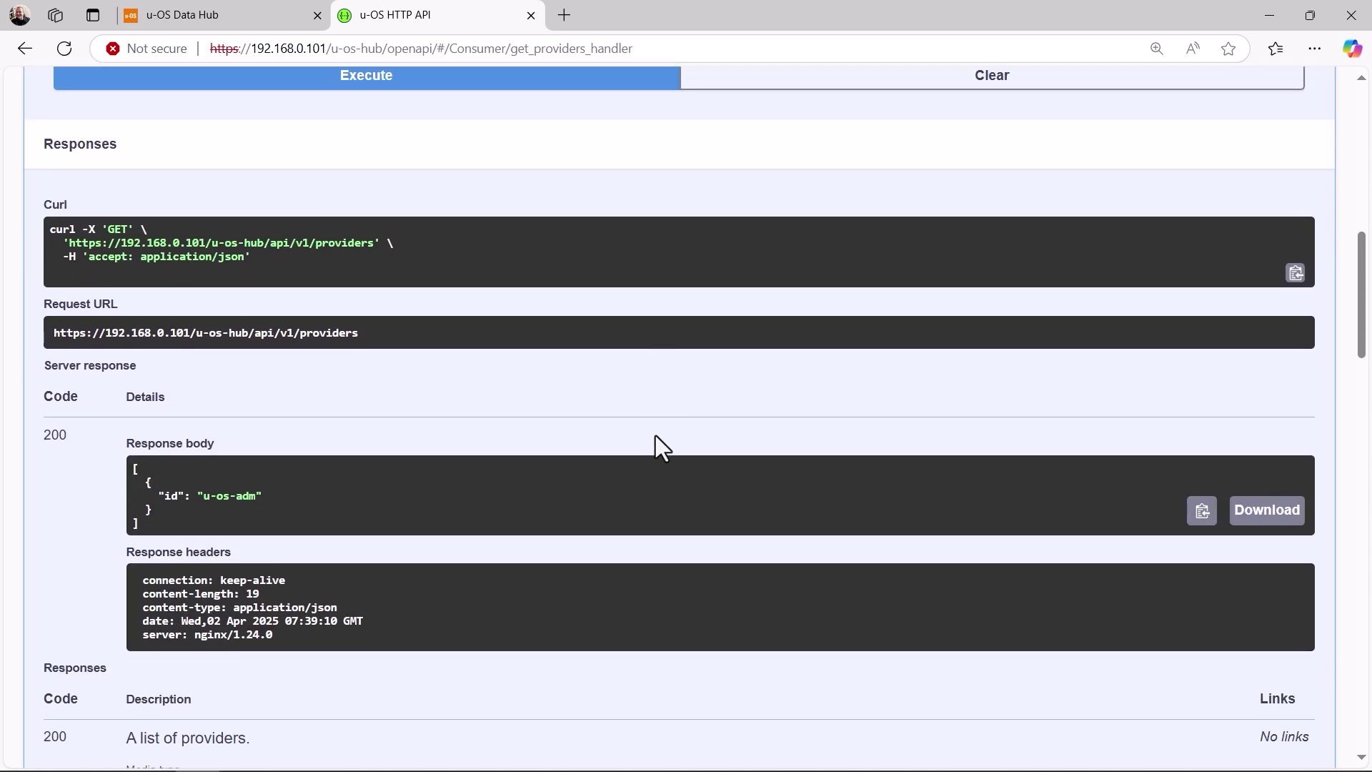
{"action": "scroll", "coordinate": [655, 436], "scroll_direction": "down", "scroll_amount": 1}
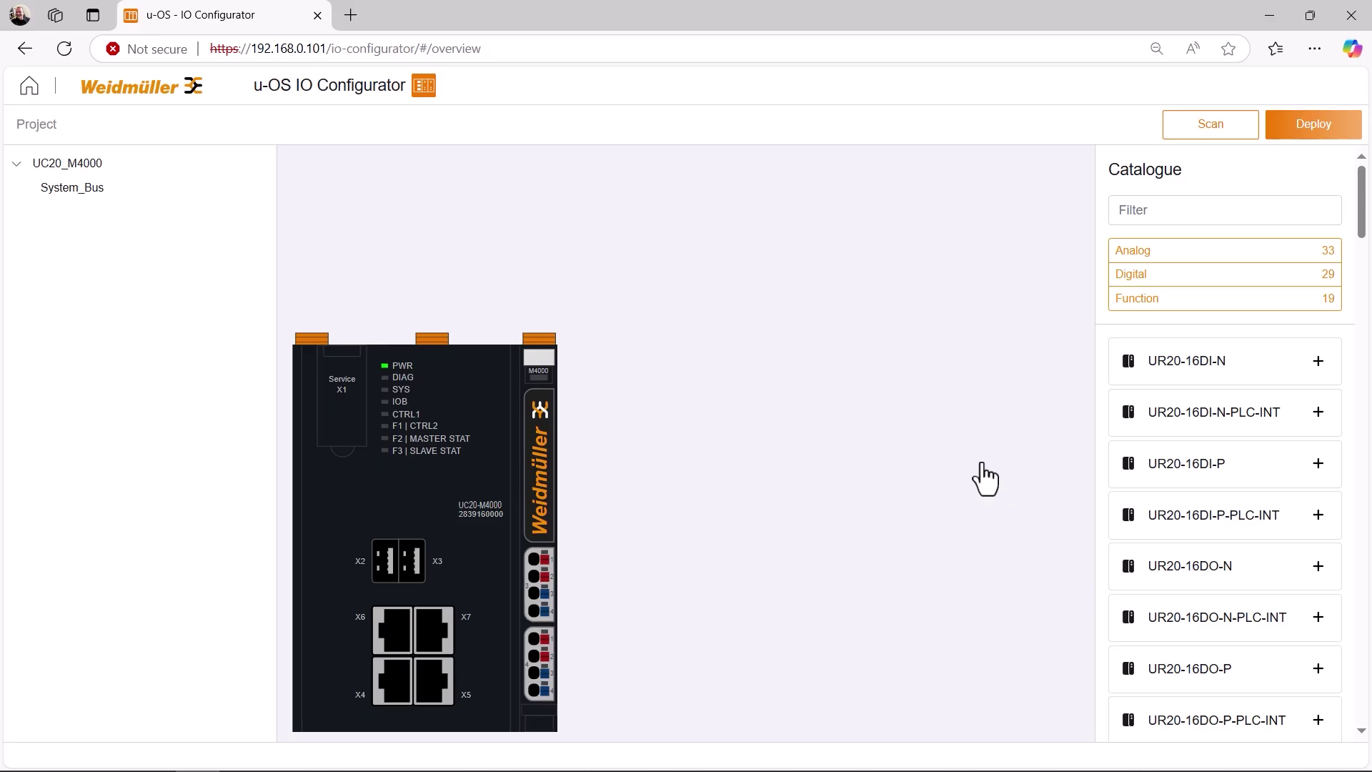
Add a UR20-16DI-N, a second digital input and a UR20-16DO-P module beside the controller
{"action": "left_click_drag", "start_coordinate": [1126, 370], "coordinate": [593, 468]}
{"action": "left_click_drag", "start_coordinate": [1204, 504], "coordinate": [616, 493]}
{"action": "left_click_drag", "start_coordinate": [1141, 668], "coordinate": [652, 525]}
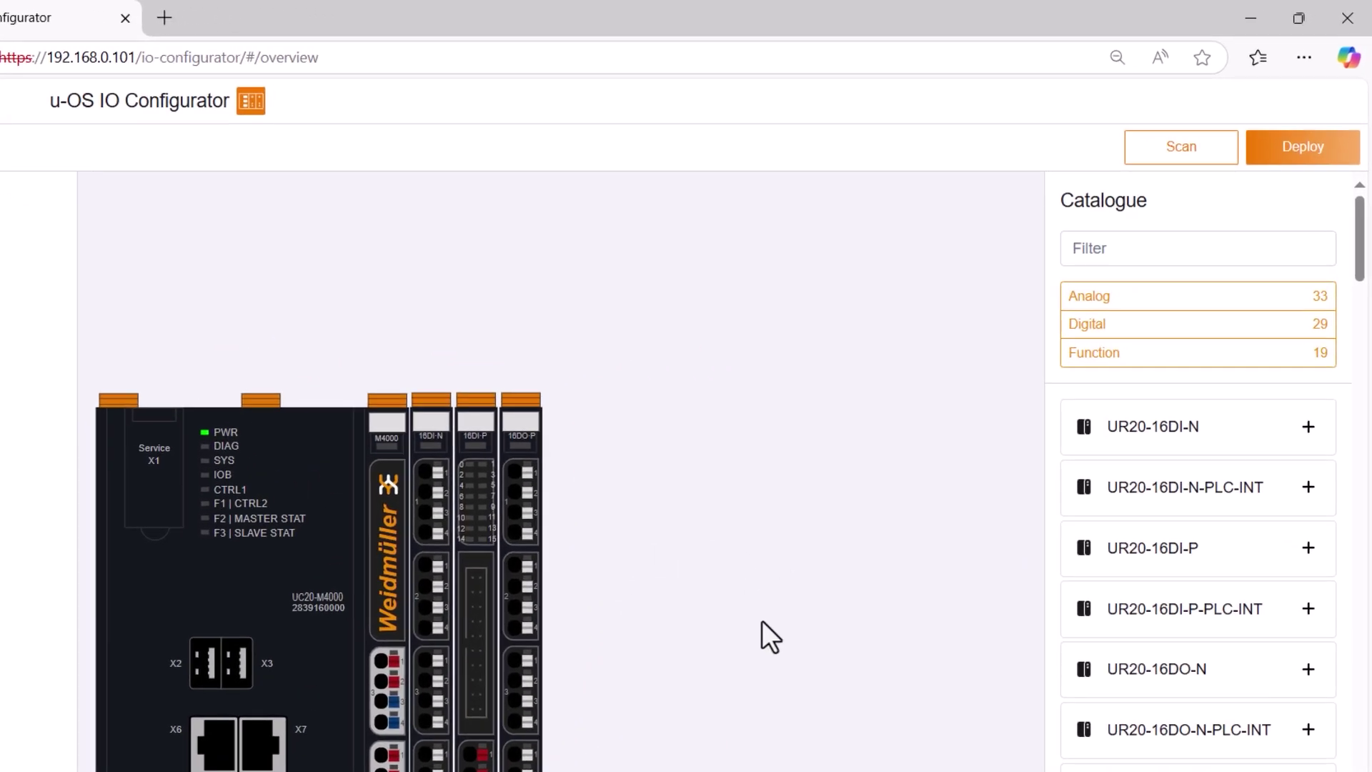
Replace the project with the five scanned bus modules and open UR20_4AI_UI_16_1
{"action": "left_click", "coordinate": [1172, 150]}
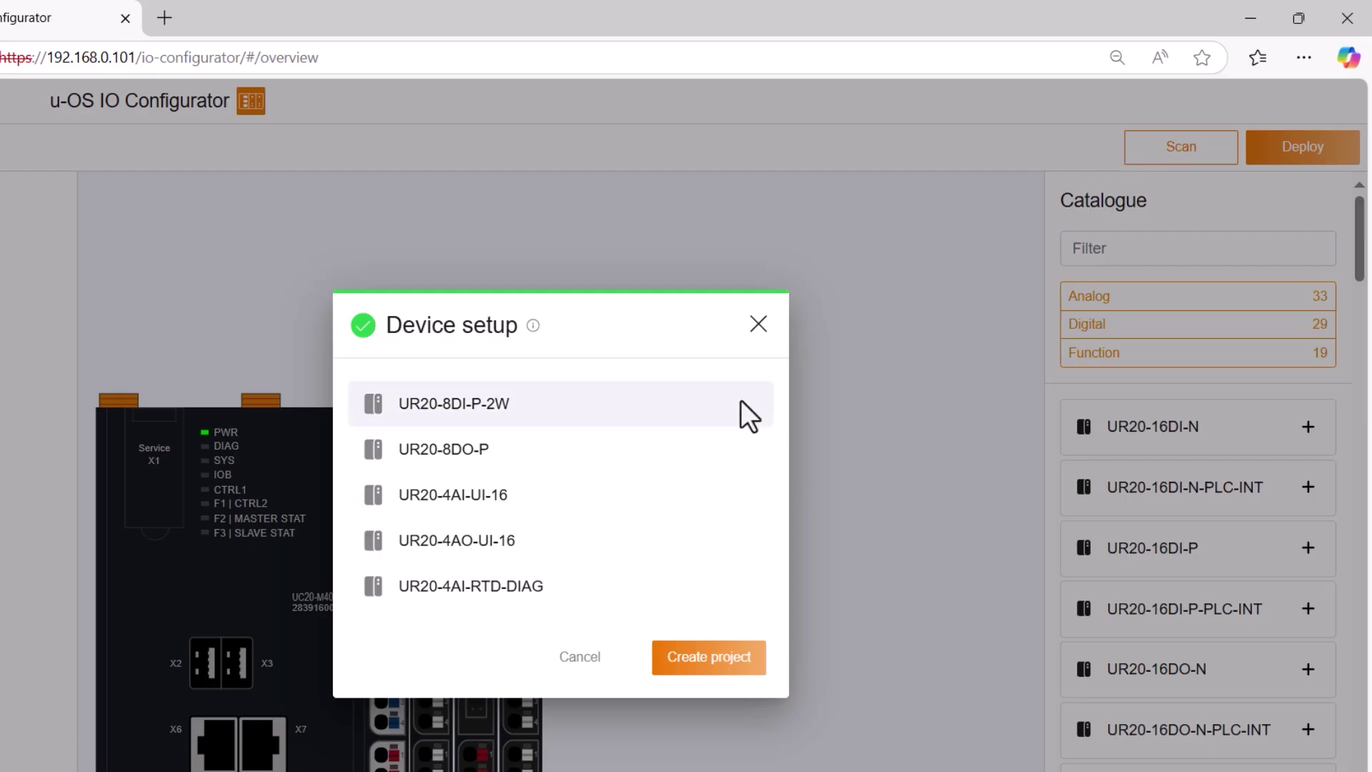
{"action": "left_click", "coordinate": [707, 664]}
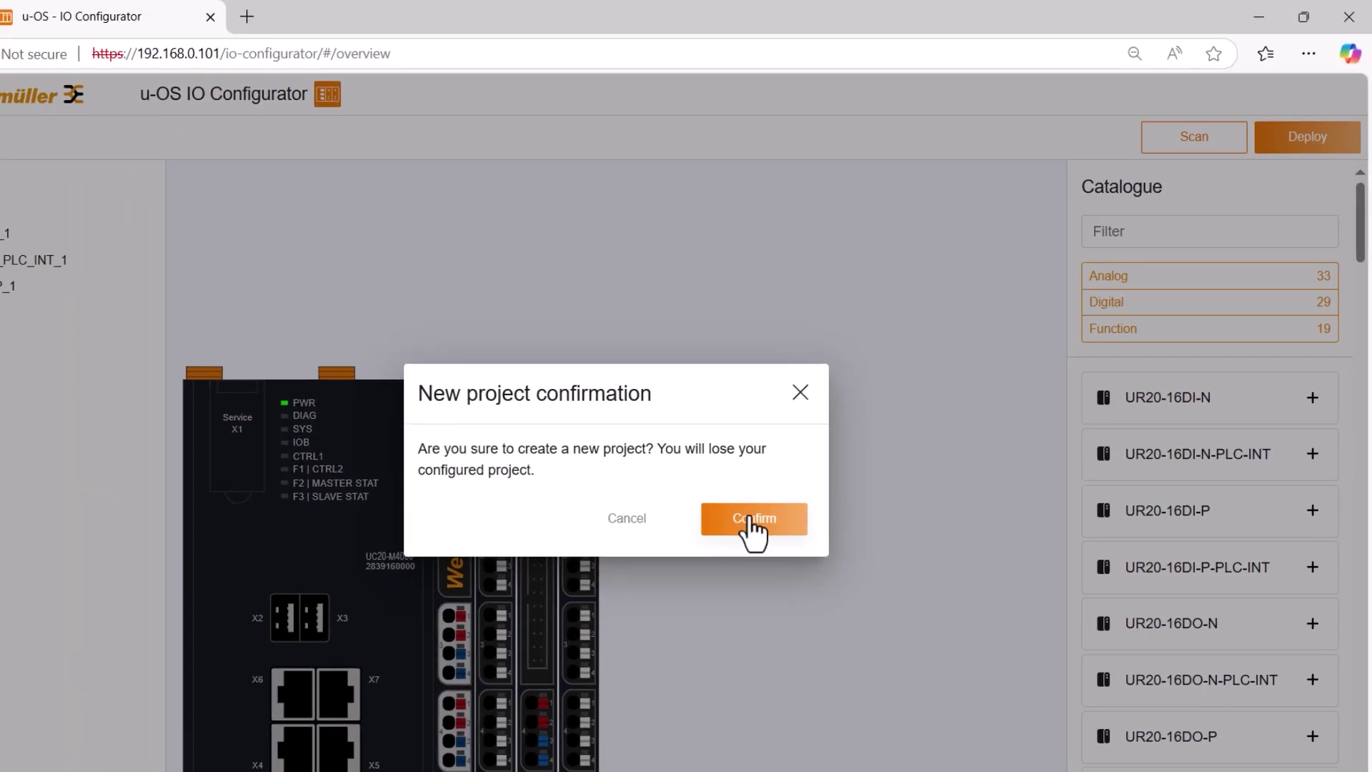
{"action": "left_click", "coordinate": [753, 525]}
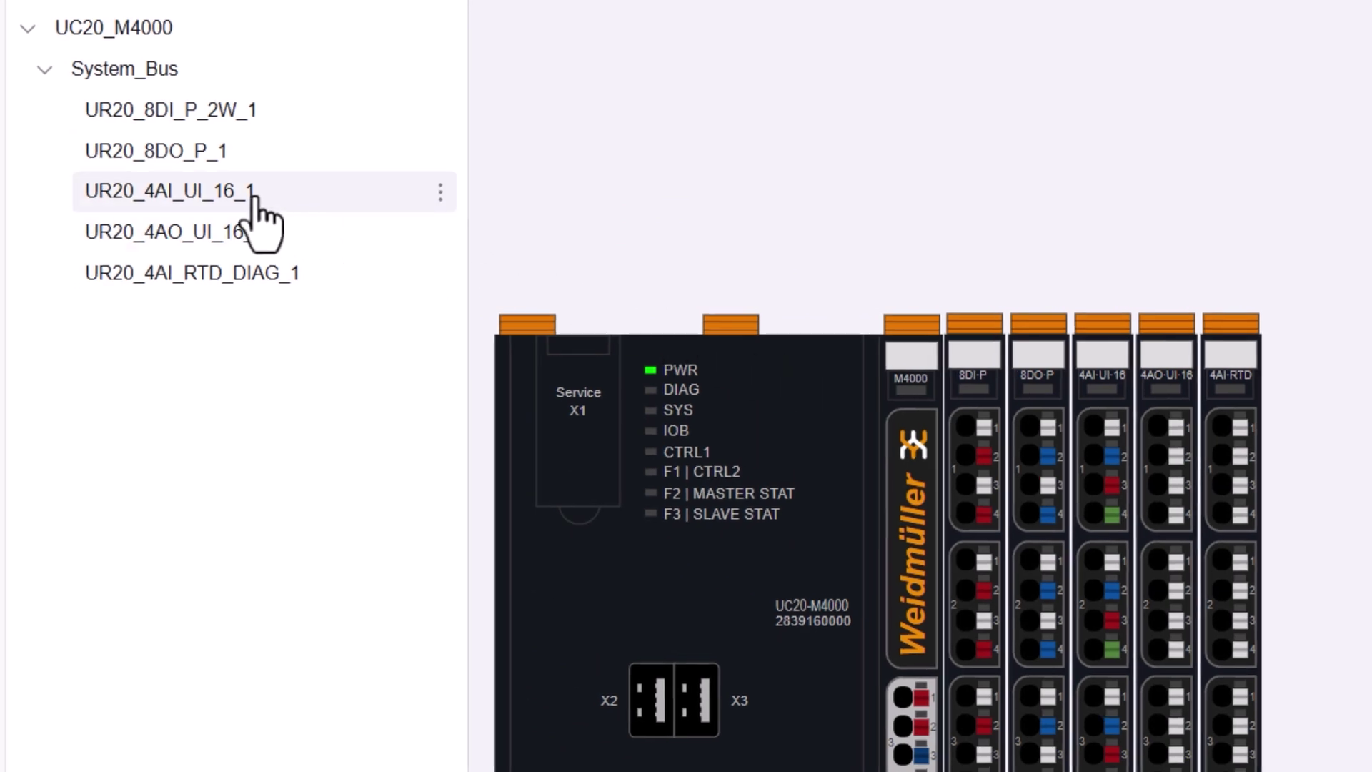
{"action": "left_click", "coordinate": [252, 203]}
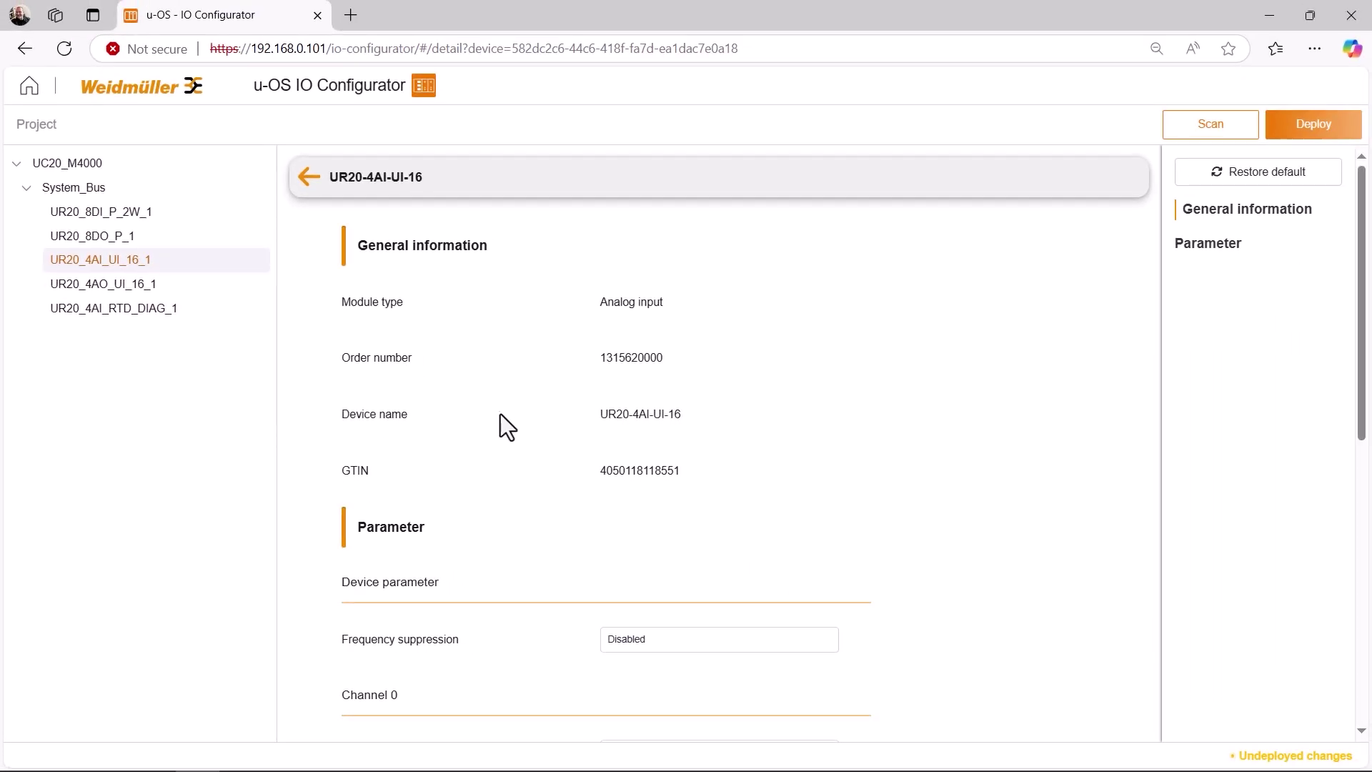
Set UR20_4AI_UI_16_1 channel 0 measurement range to 0 ... 10 V
{"action": "scroll", "coordinate": [513, 482], "scroll_direction": "down", "scroll_amount": 4}
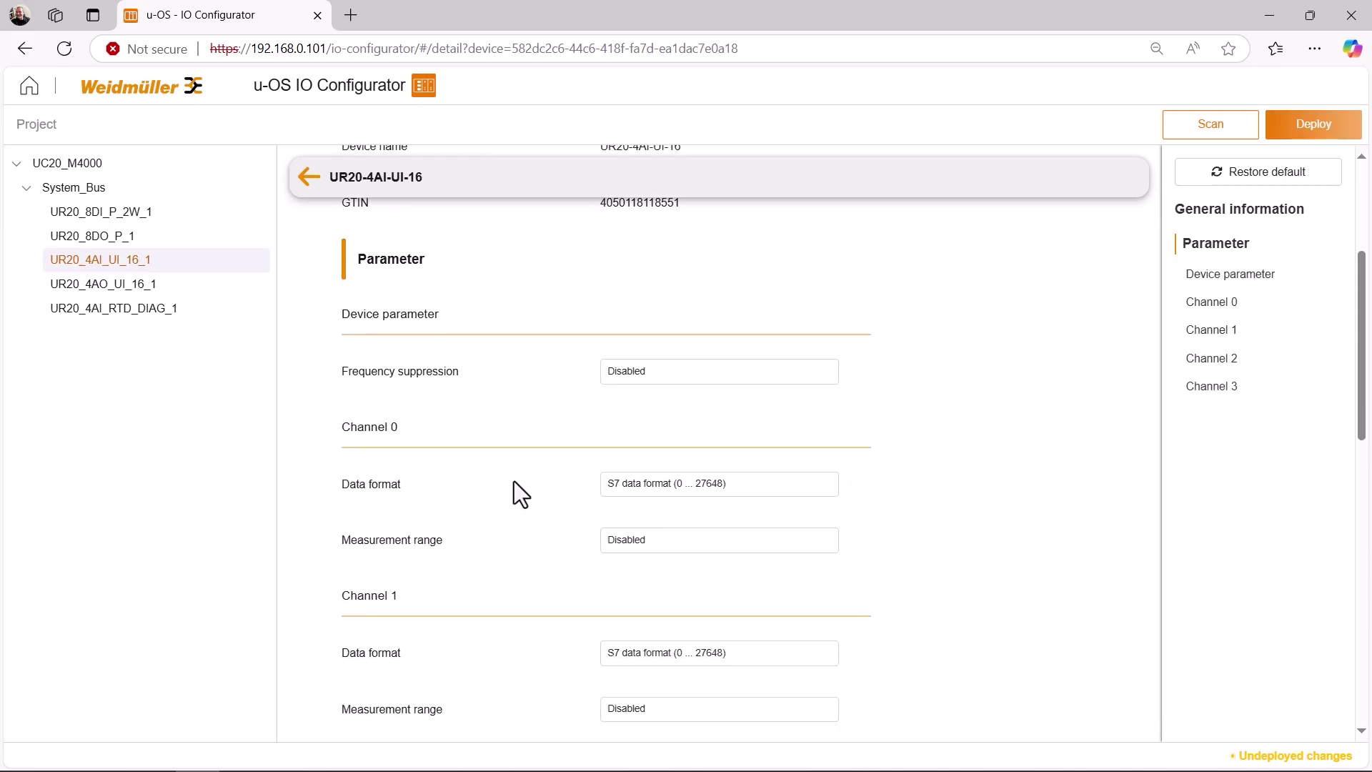
{"action": "left_click", "coordinate": [826, 541]}
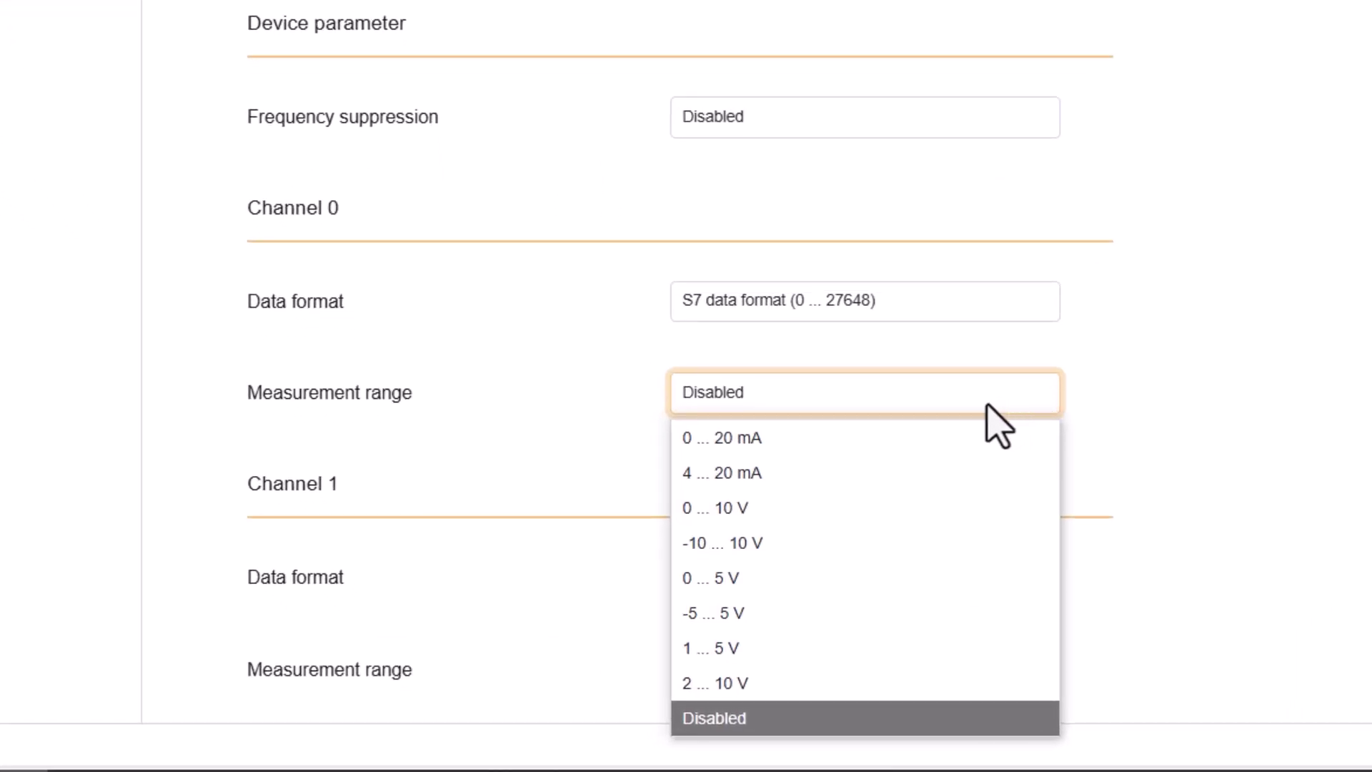
{"action": "left_click", "coordinate": [864, 509]}
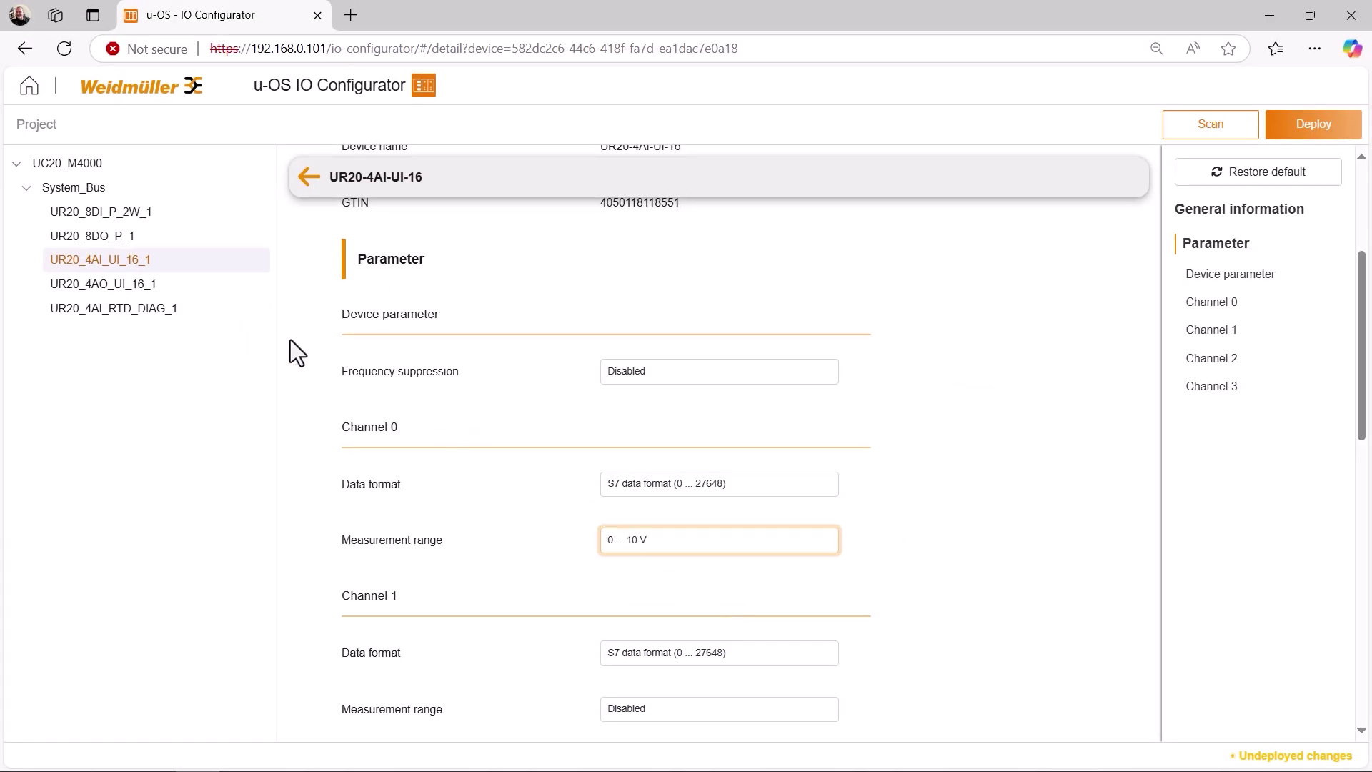
Set UR20_4AI_RTD_DIAG_1 channel 0 measurement range to PT100 -200 ... 850 degree C
{"action": "left_click", "coordinate": [146, 309]}
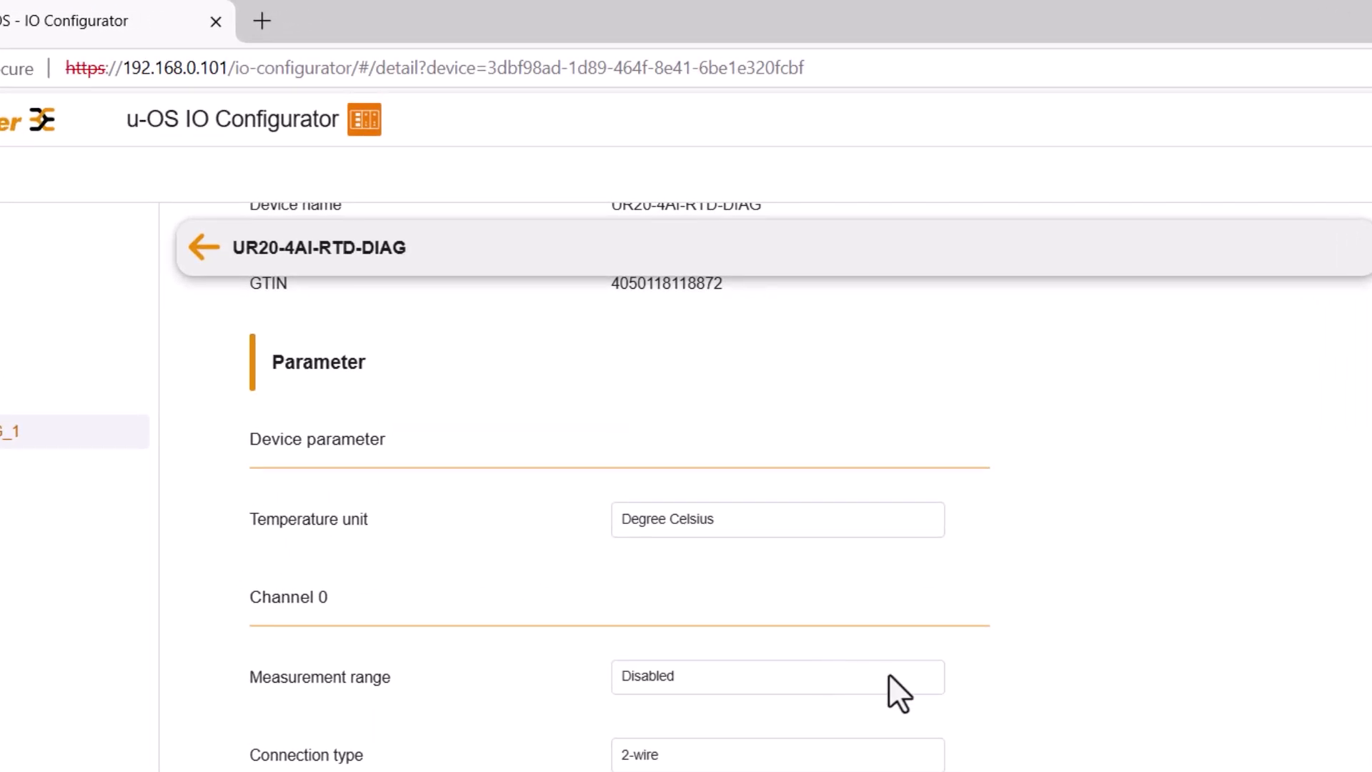
{"action": "left_click", "coordinate": [925, 691]}
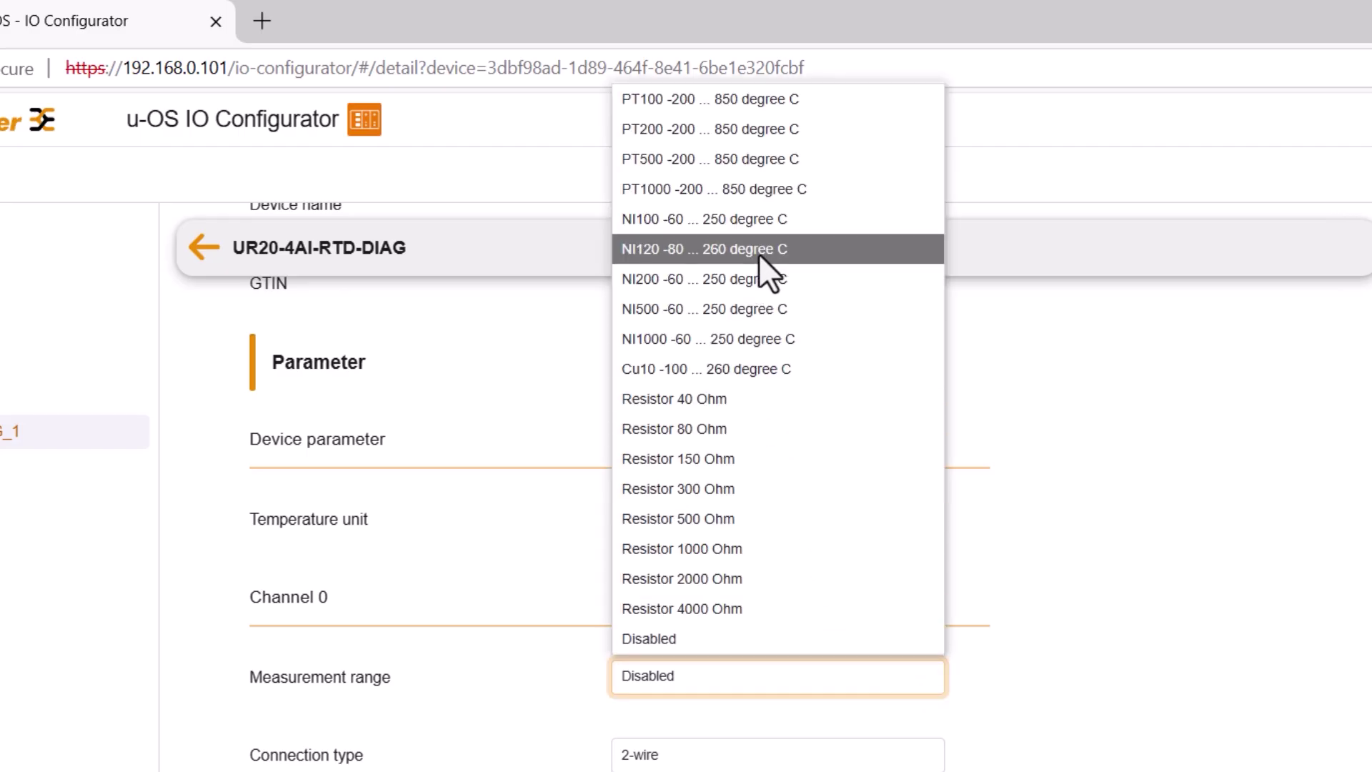
{"action": "left_click", "coordinate": [779, 100]}
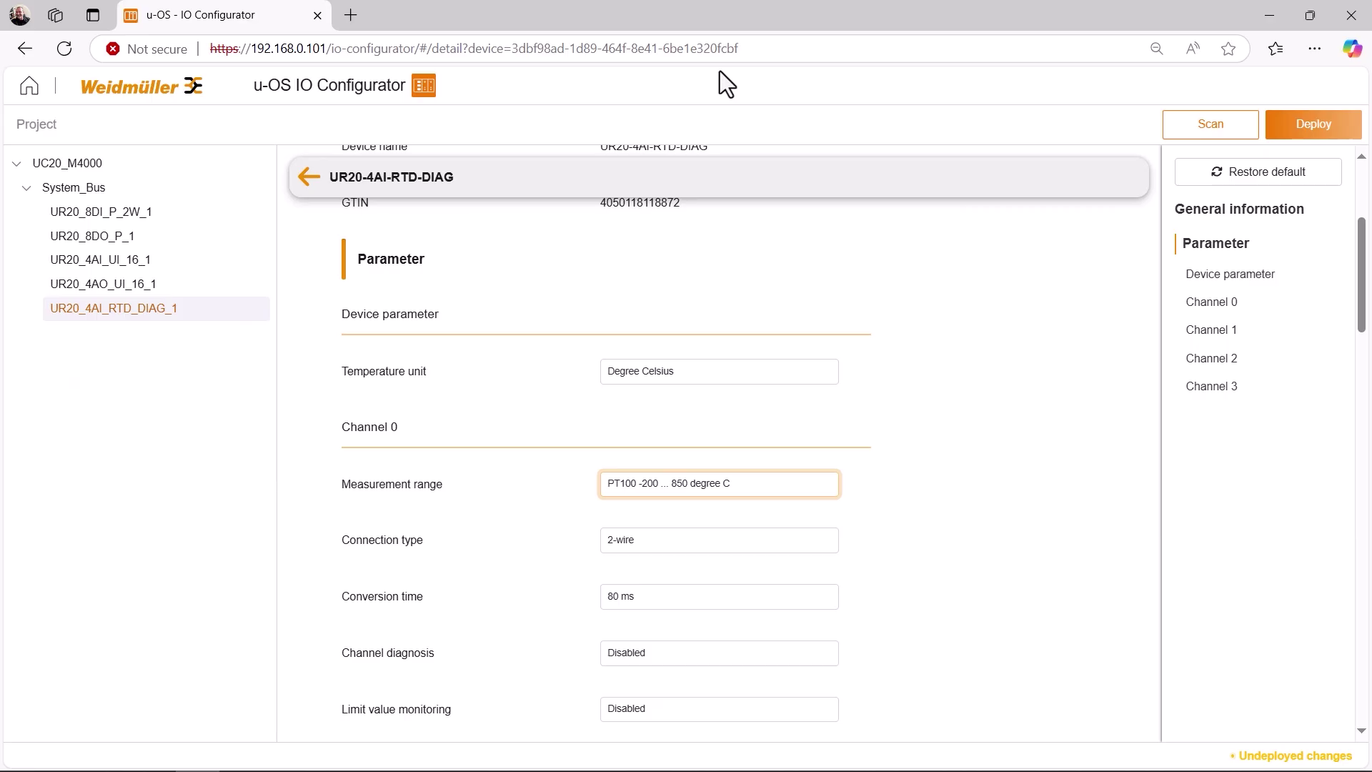
Export the project as New_Project.yml and deploy the configuration to the device
{"action": "left_click", "coordinate": [114, 190]}
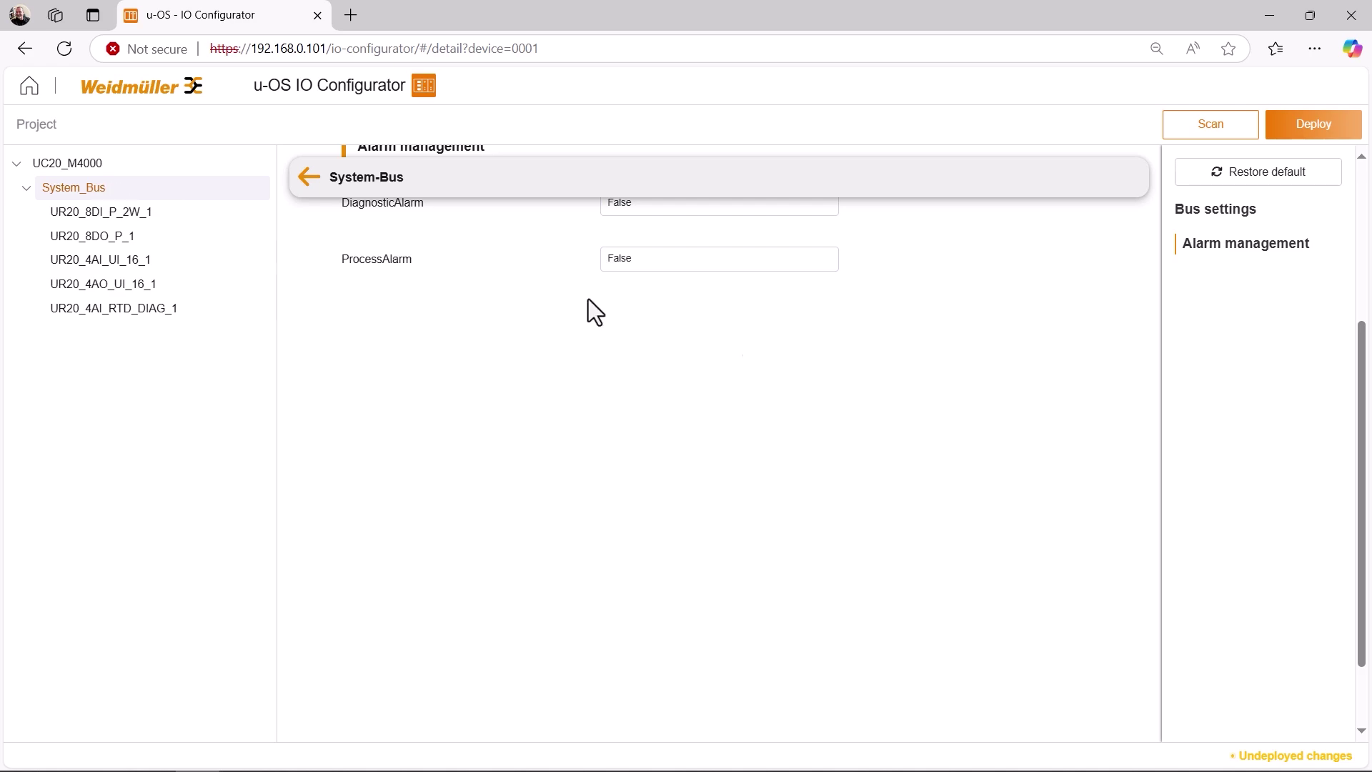
{"action": "scroll", "coordinate": [938, 337], "scroll_direction": "up", "scroll_amount": 3}
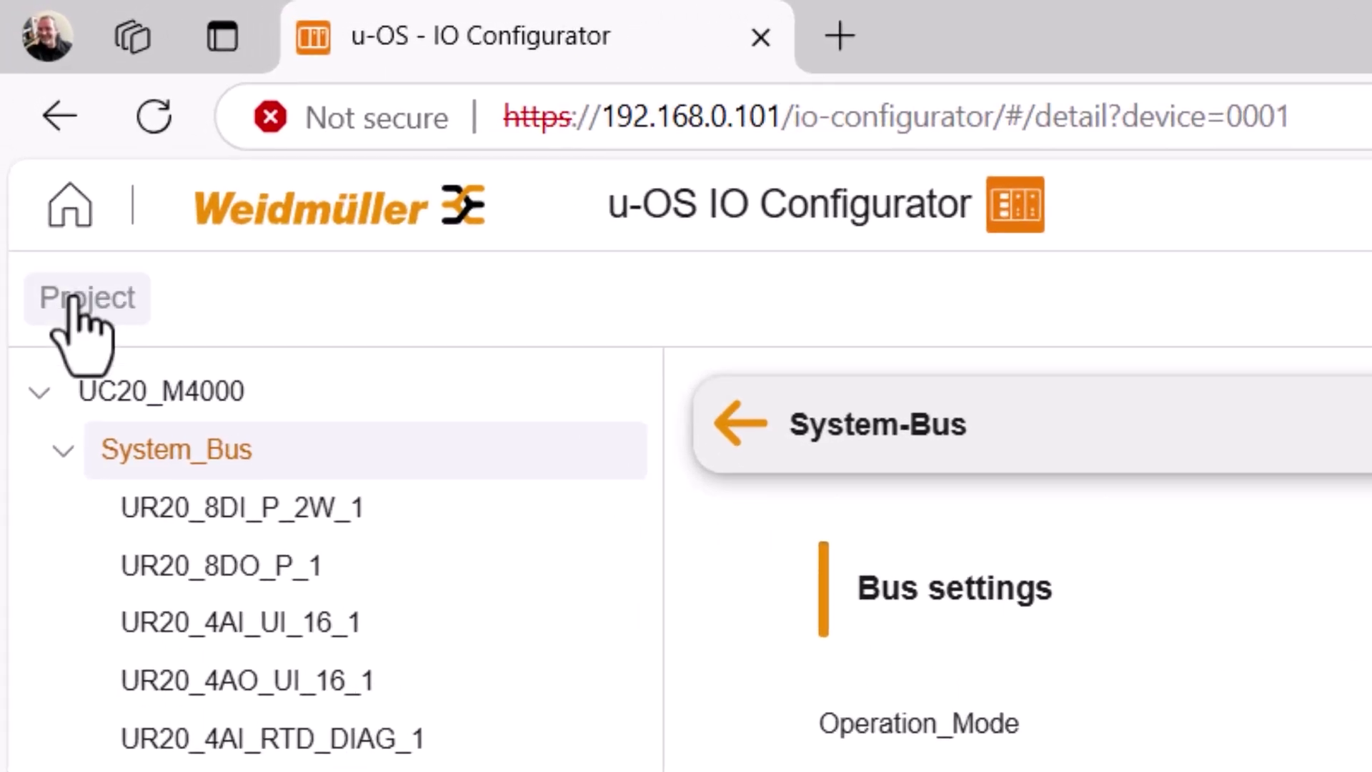
{"action": "left_click", "coordinate": [72, 299]}
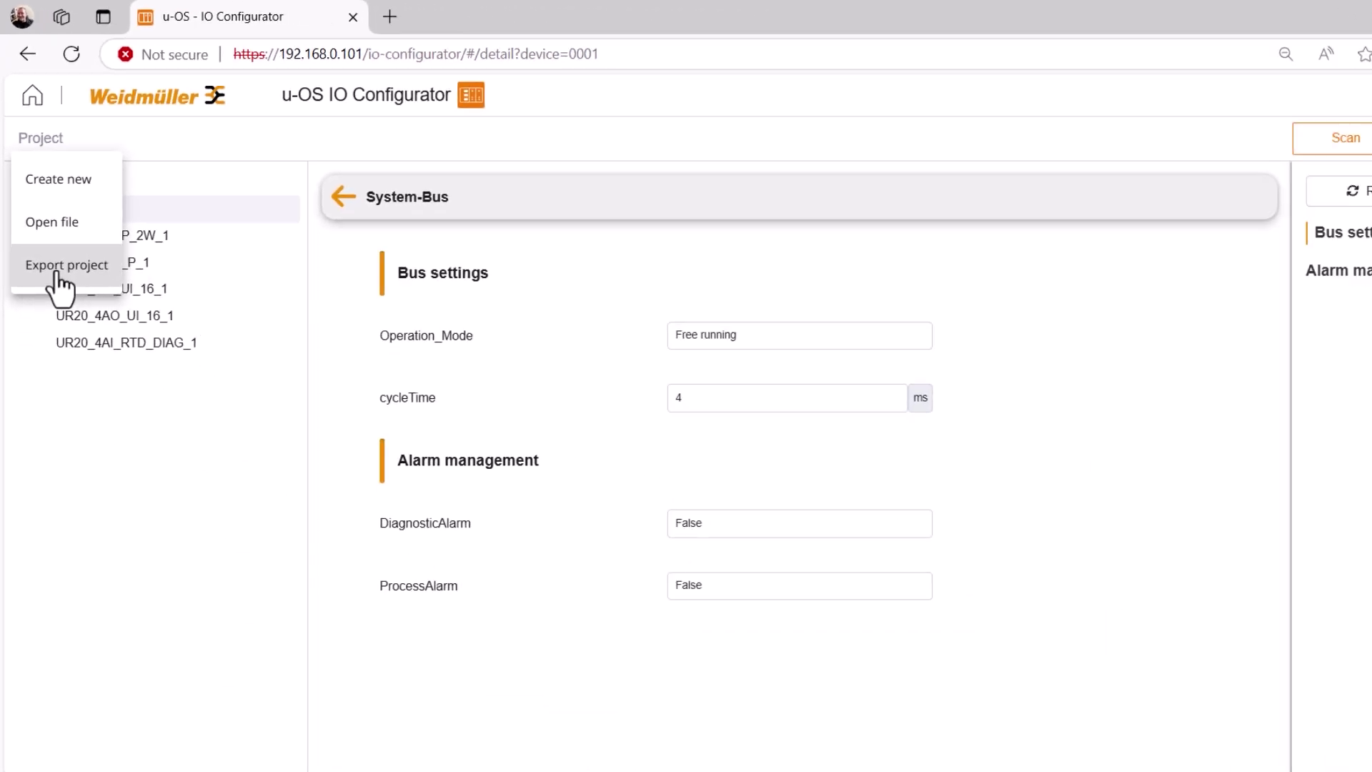
{"action": "left_click", "coordinate": [111, 582]}
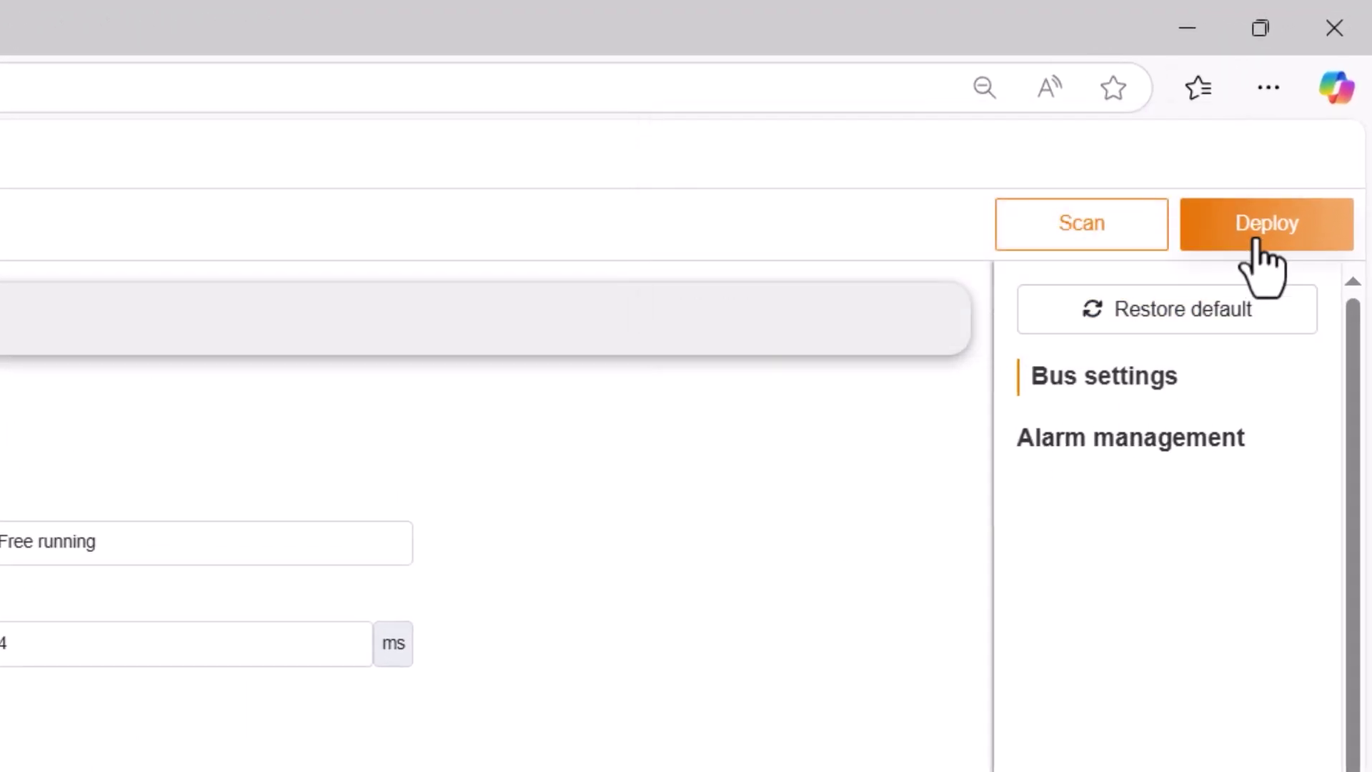
{"action": "left_click", "coordinate": [1267, 226]}
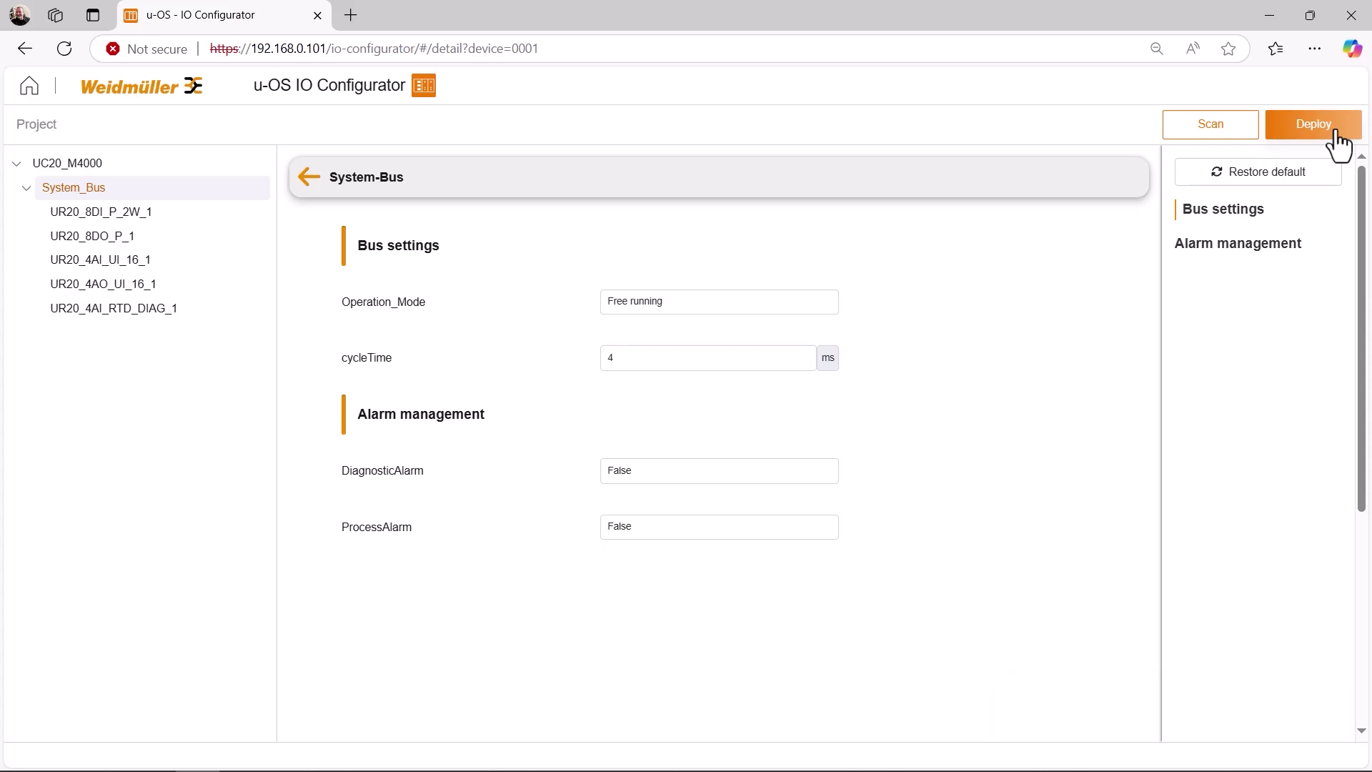
In the Data Hub u-os-sbm tree, view channel-0 ai of ur20-4ai-ui-16-1 and ur20-4ai-rtd-diag-1 (319, Good)
{"action": "left_click", "coordinate": [27, 89]}
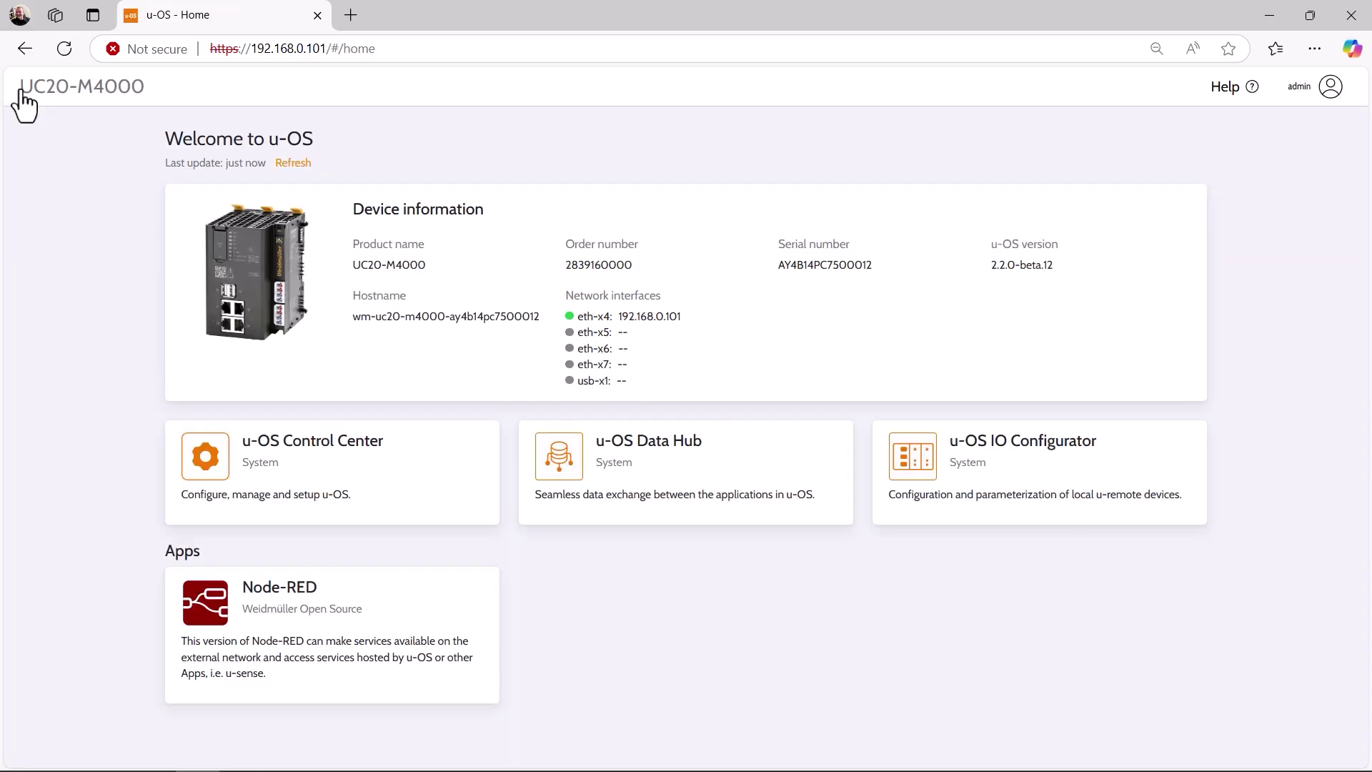
{"action": "left_click", "coordinate": [649, 481]}
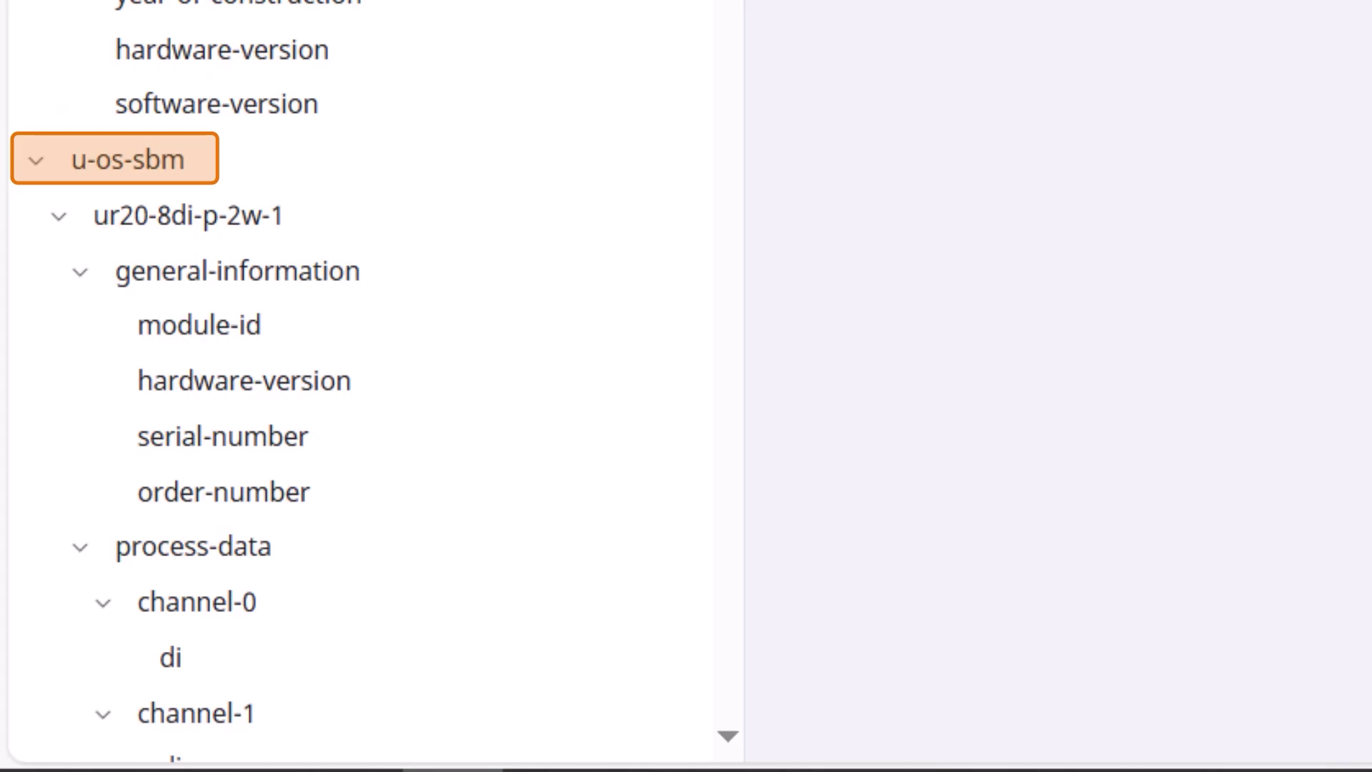
{"action": "scroll", "coordinate": [357, 386], "scroll_direction": "down", "scroll_amount": 3}
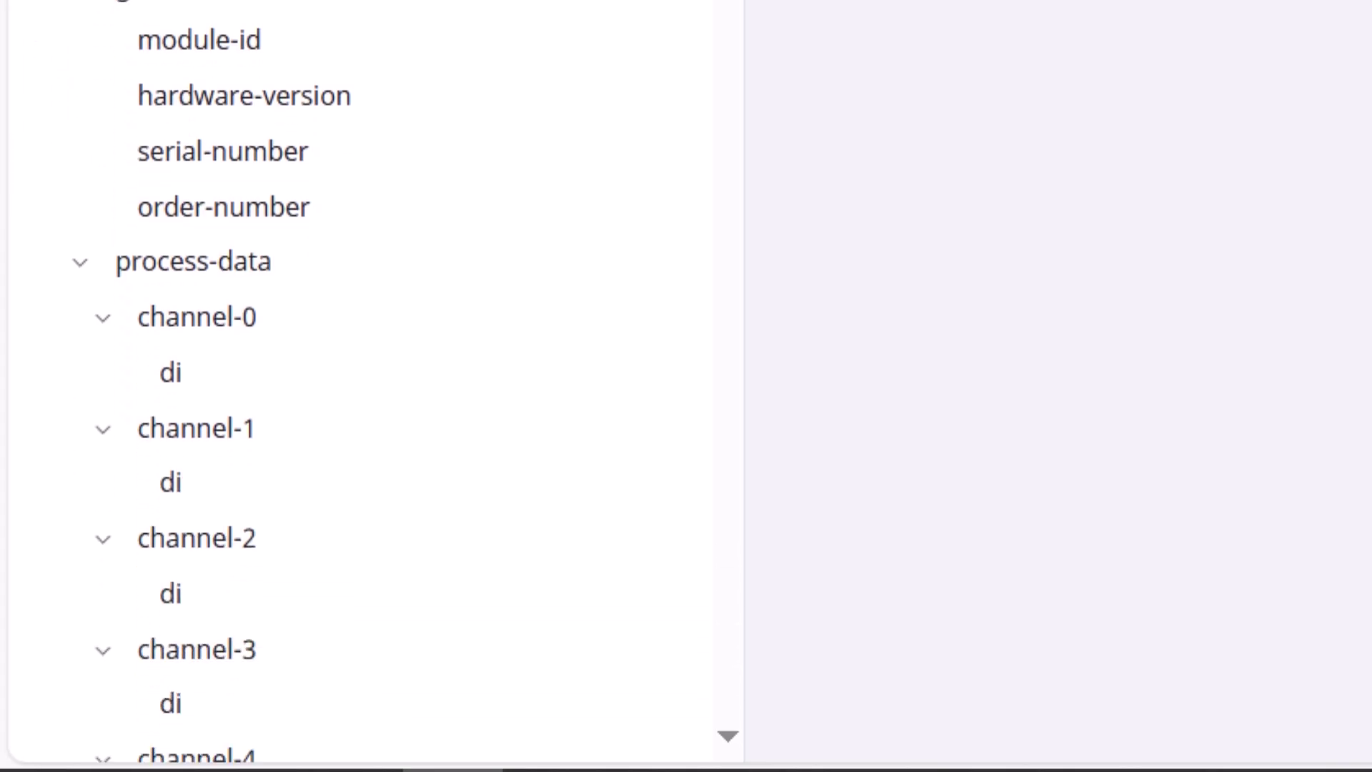
{"action": "scroll", "coordinate": [358, 386], "scroll_direction": "down", "scroll_amount": 5}
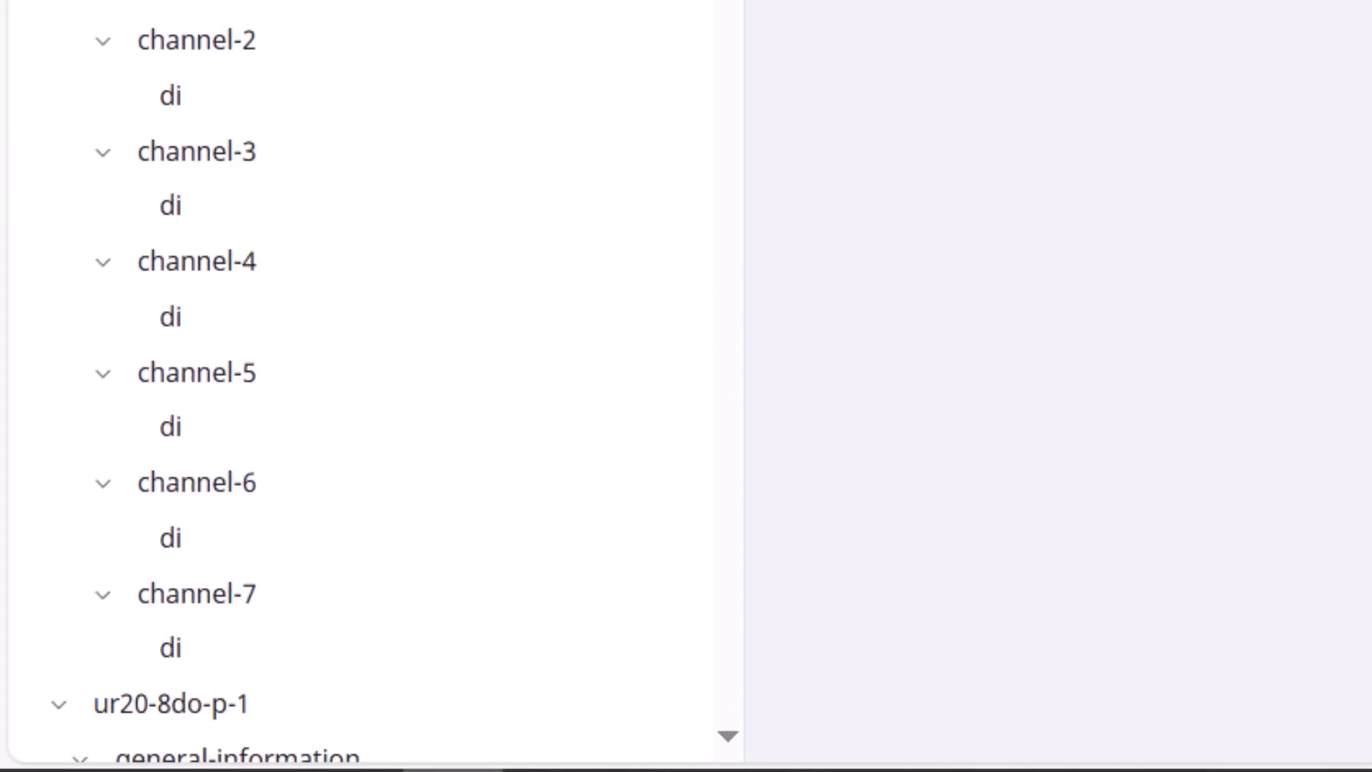
{"action": "scroll", "coordinate": [358, 386], "scroll_direction": "down", "scroll_amount": 5}
{"action": "left_click_drag", "start_coordinate": [725, 0], "coordinate": [714, 343]}
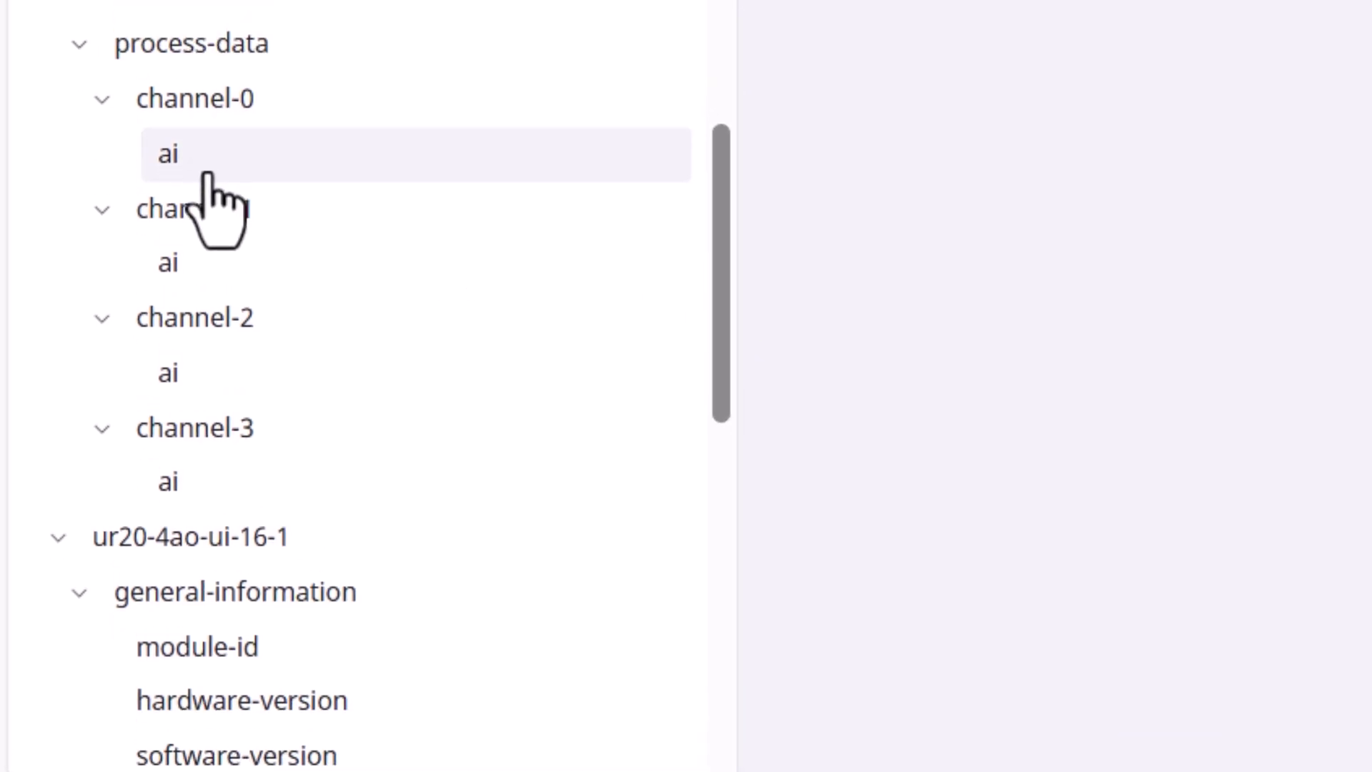
{"action": "left_click", "coordinate": [209, 123]}
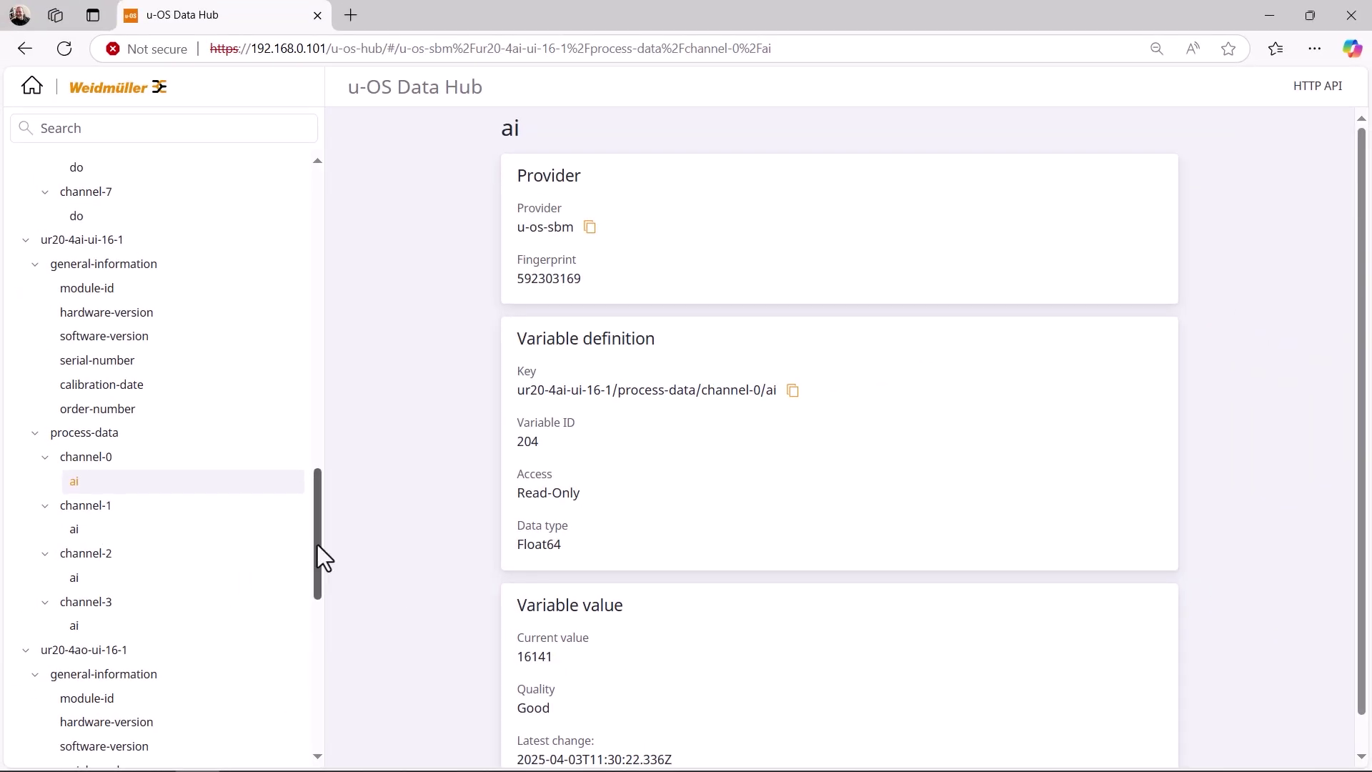
{"action": "left_click_drag", "start_coordinate": [318, 545], "coordinate": [319, 686]}
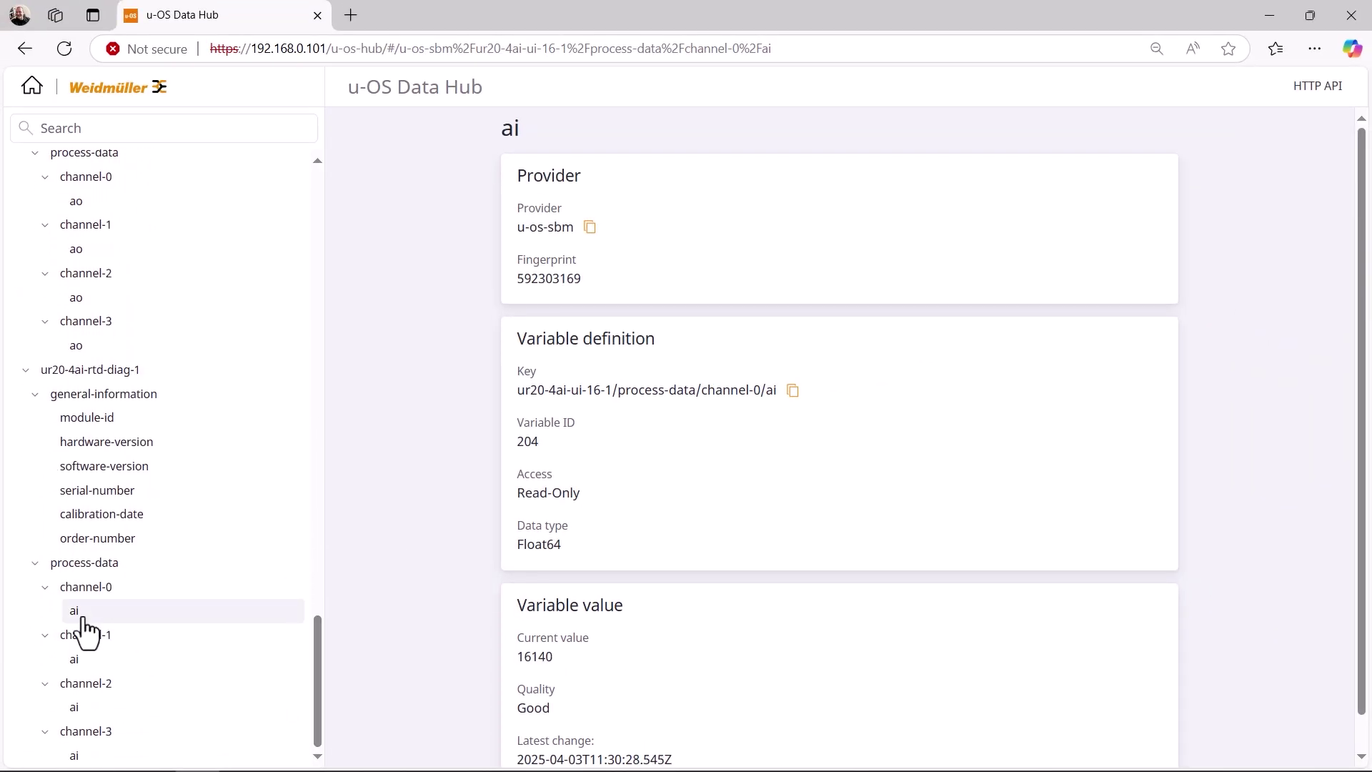
{"action": "left_click", "coordinate": [80, 614]}
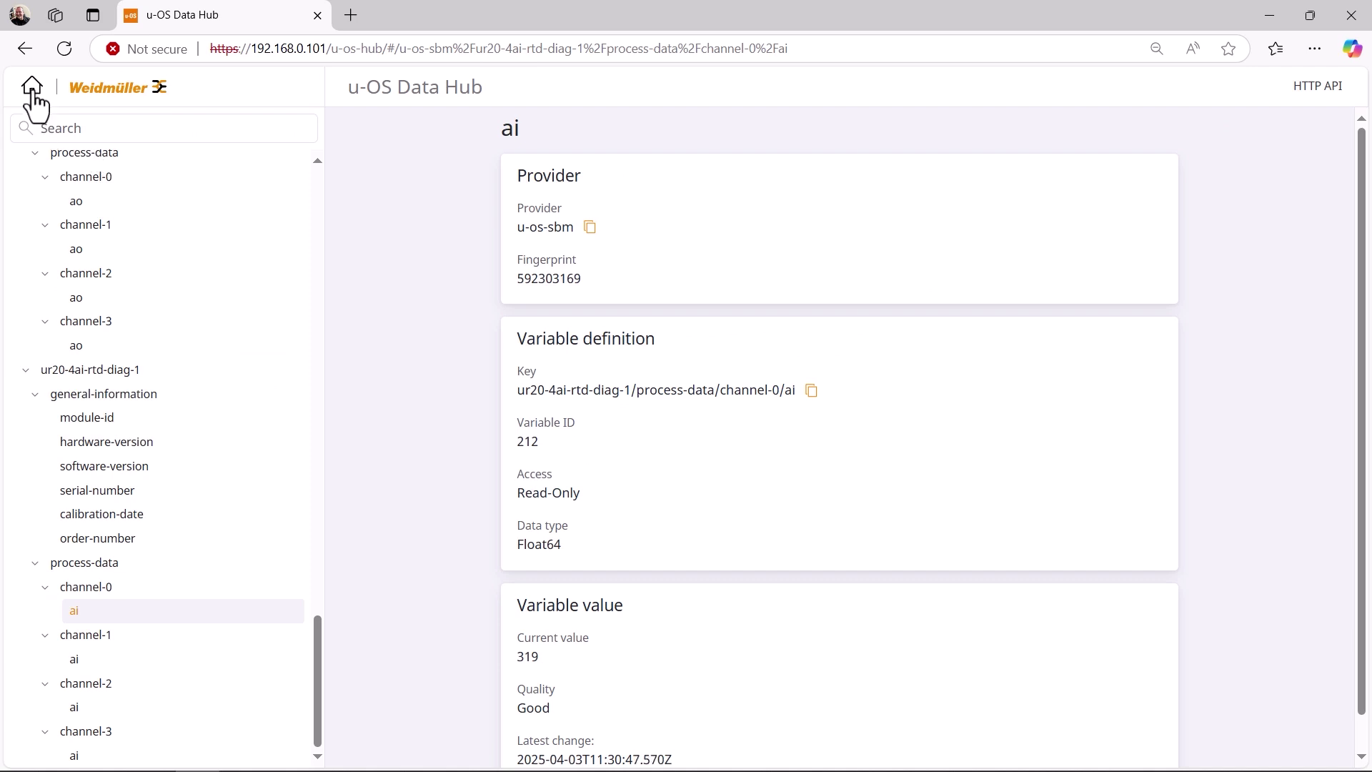
Re-run GET /providers in the HTTP API, now returning 200 with u-os-sbm and u-os-adm
{"action": "left_click", "coordinate": [31, 87]}
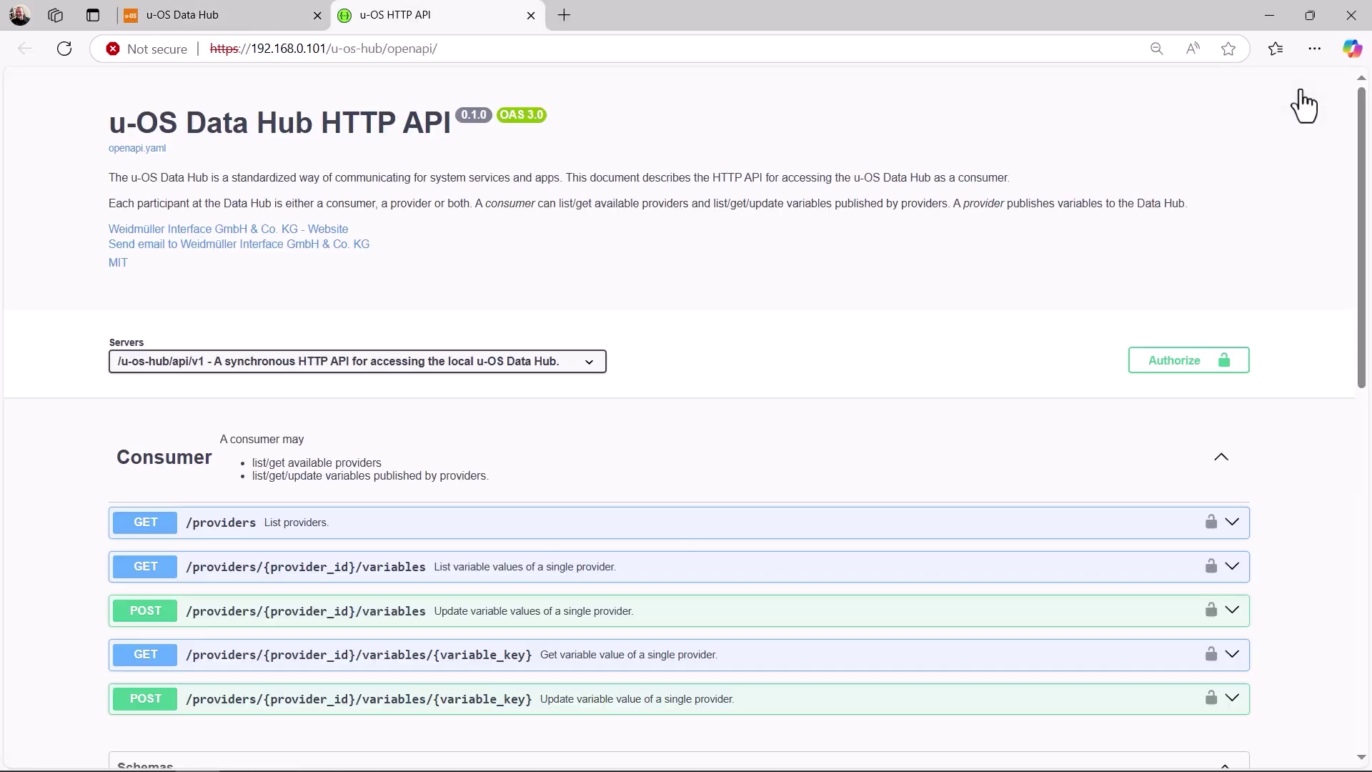
{"action": "left_click", "coordinate": [721, 540]}
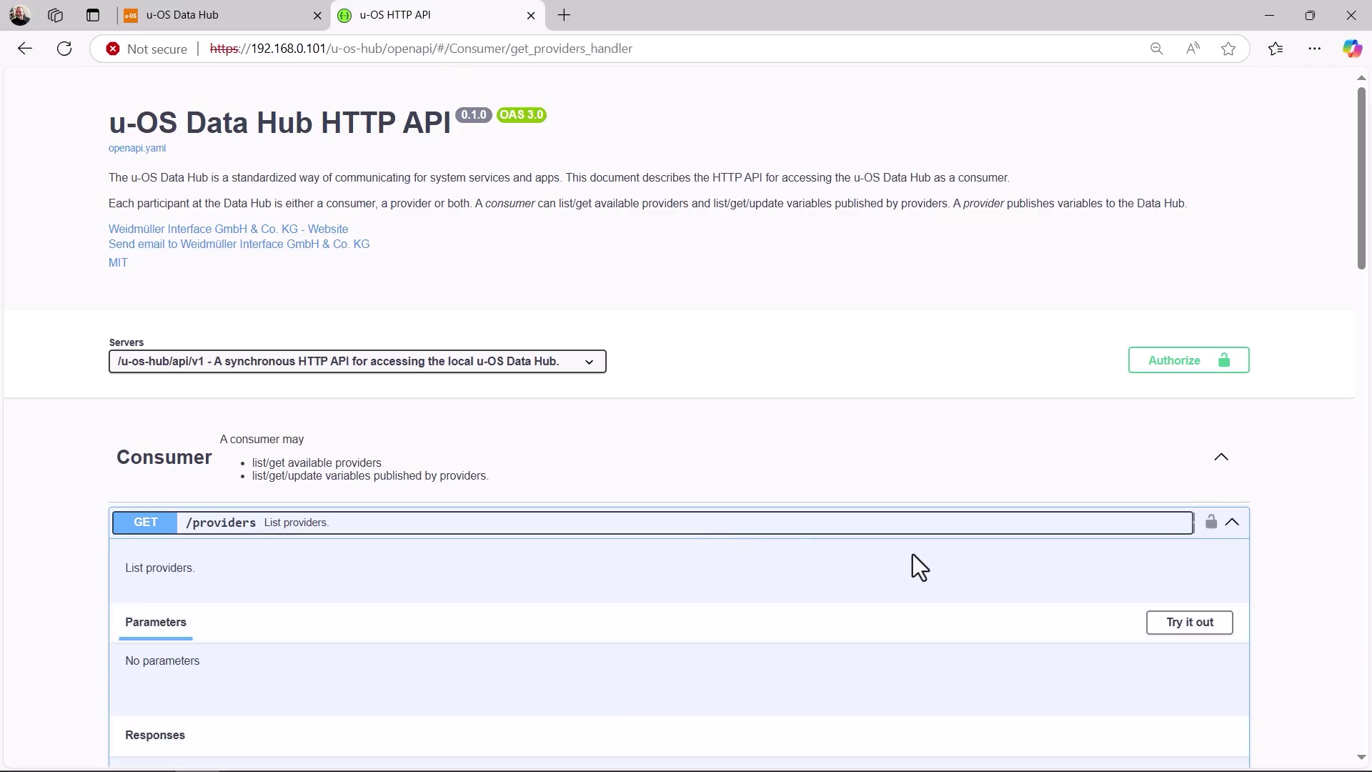
{"action": "left_click", "coordinate": [1181, 627]}
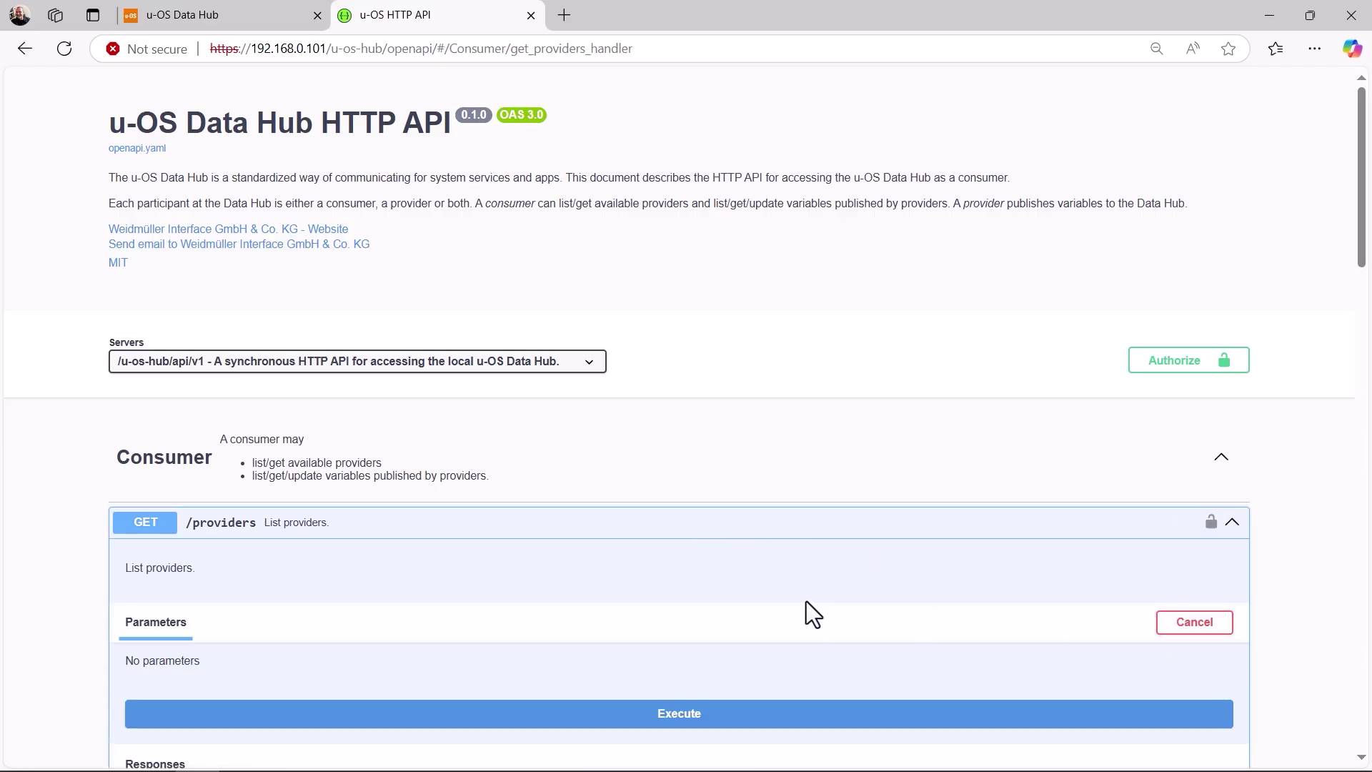
{"action": "scroll", "coordinate": [787, 602], "scroll_direction": "down", "scroll_amount": 5}
{"action": "scroll", "coordinate": [787, 602], "scroll_direction": "down", "scroll_amount": 2}
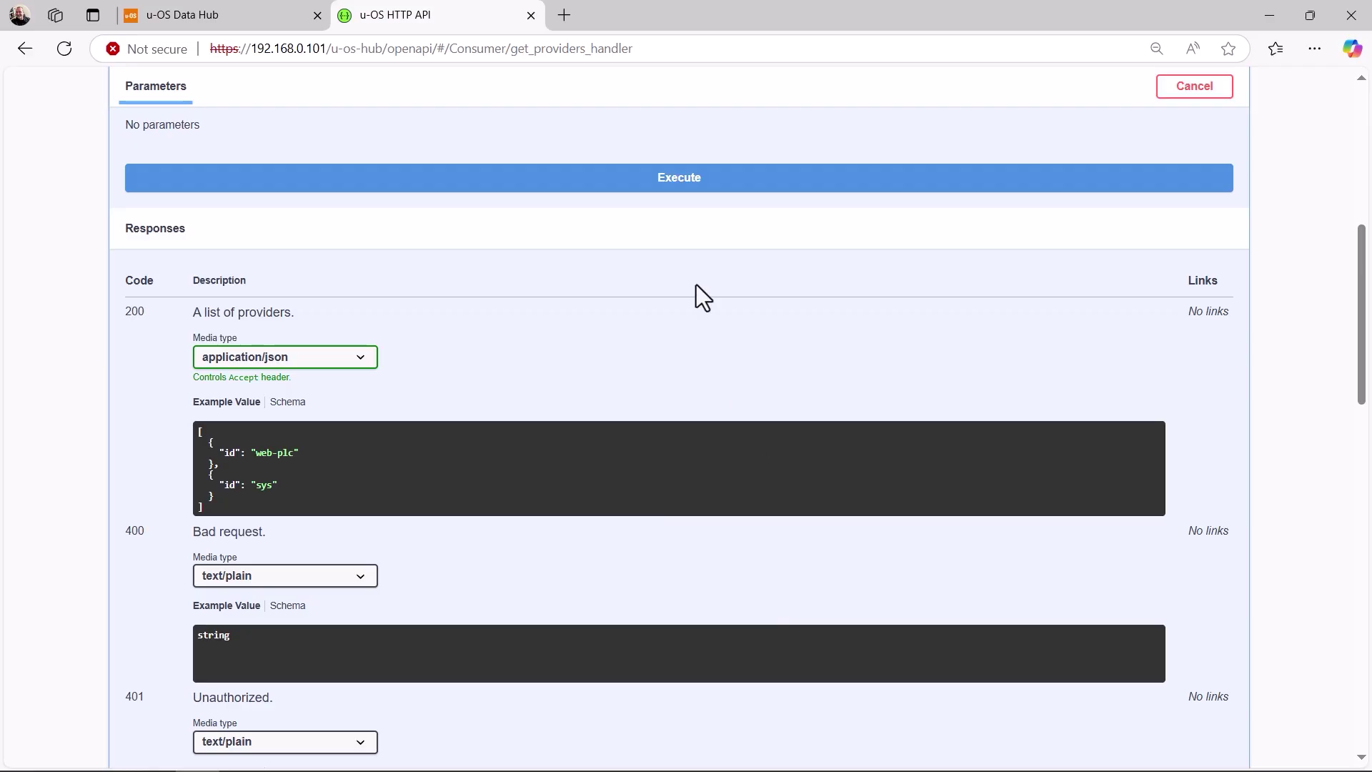
{"action": "left_click", "coordinate": [694, 186]}
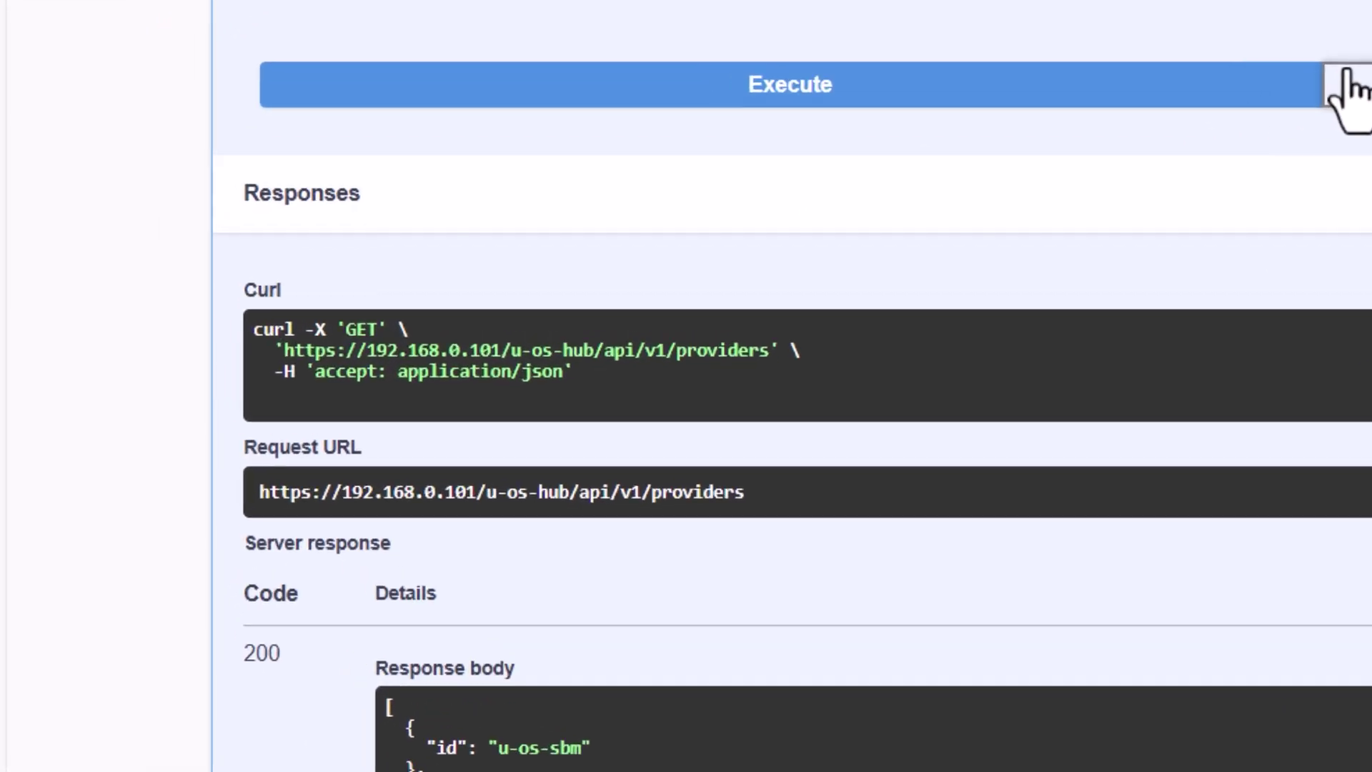
{"action": "scroll", "coordinate": [1256, 177], "scroll_direction": "down", "scroll_amount": 6}
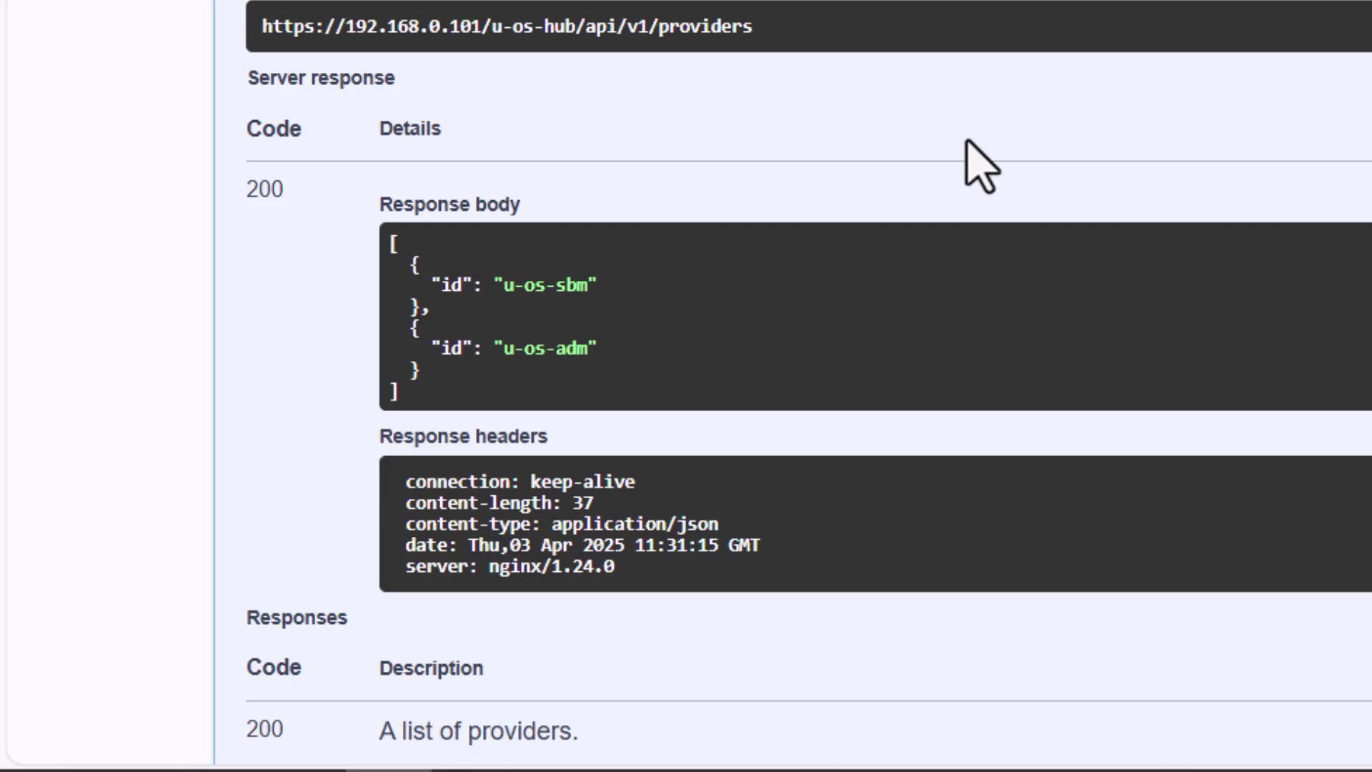